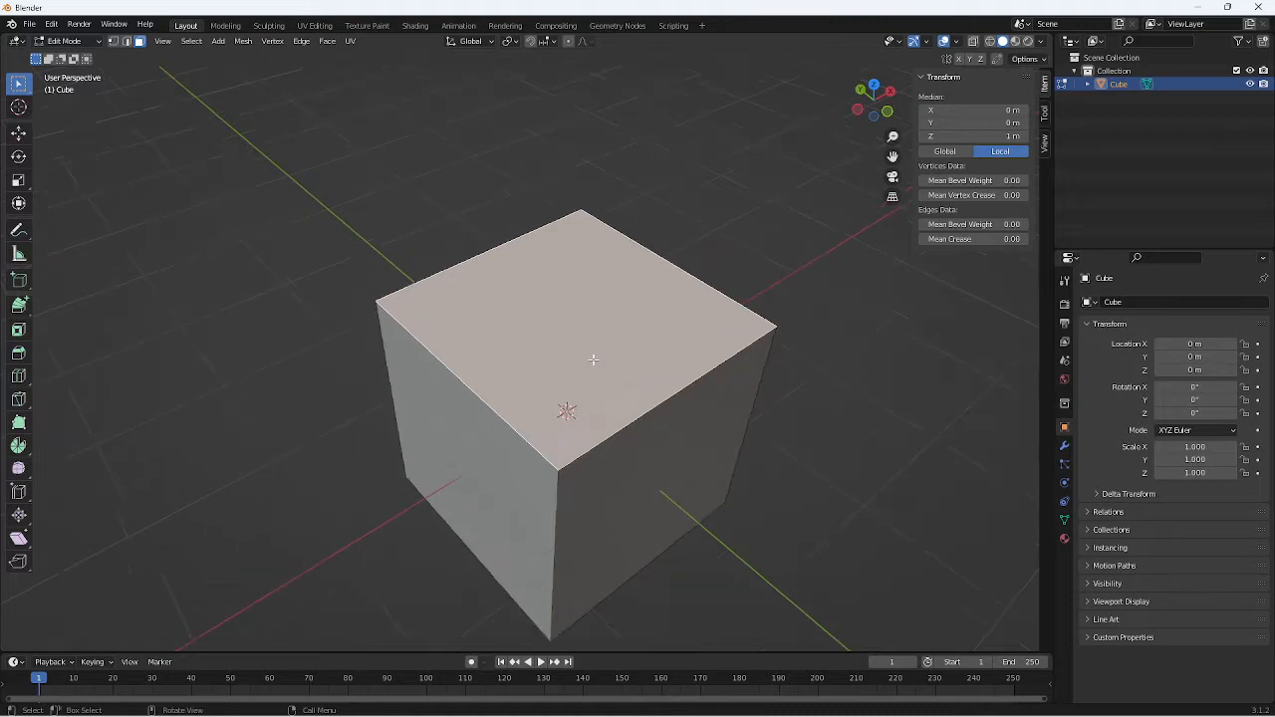
pyautogui.moveTo(593, 360); pyautogui.dragTo(593, 348, button='middle')
pyautogui.click(426, 524)
pyautogui.click(512, 474)
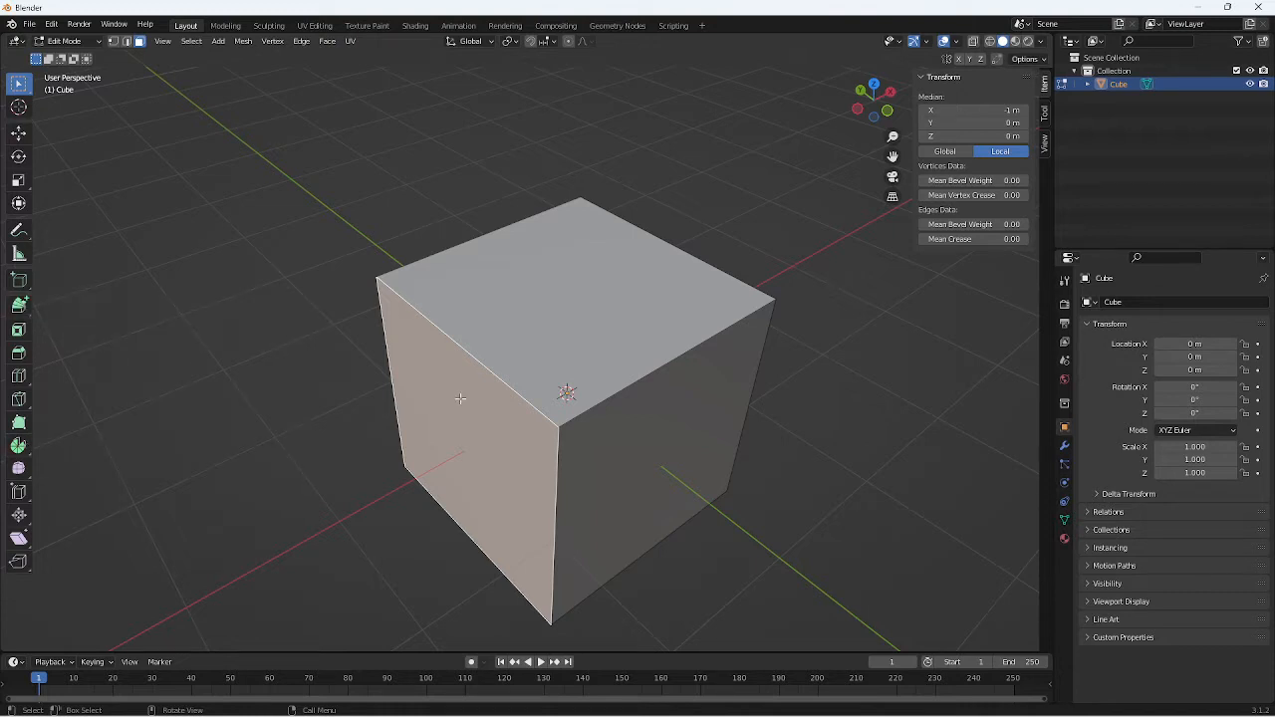
pyautogui.moveTo(430, 437); pyautogui.dragTo(657, 374, button='middle')
pyautogui.click(692, 287)
# Bevel the cube's upper edge on the positive X side to a width of about 0.68 m.
pyautogui.moveTo(693, 261); pyautogui.dragTo(580, 296, button='middle')
pyautogui.click(127, 42)
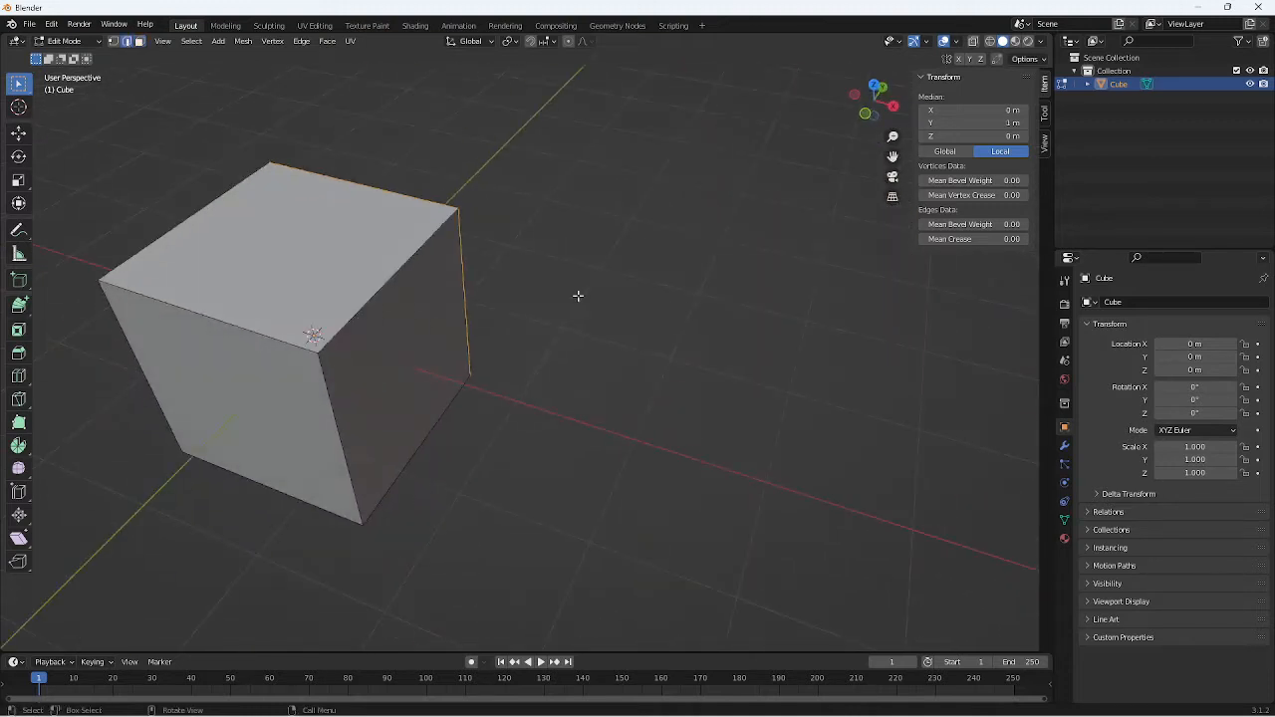
pyautogui.click(403, 275)
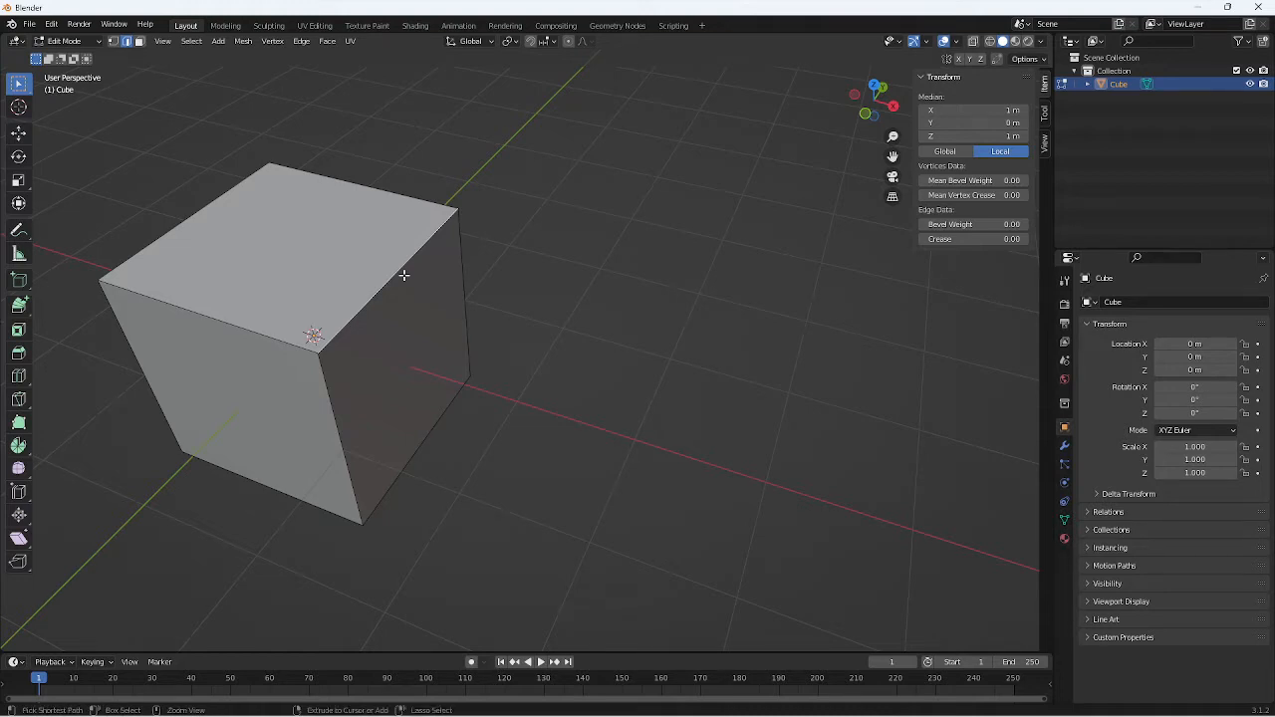
pyautogui.hotkey('ctrl', 'b')
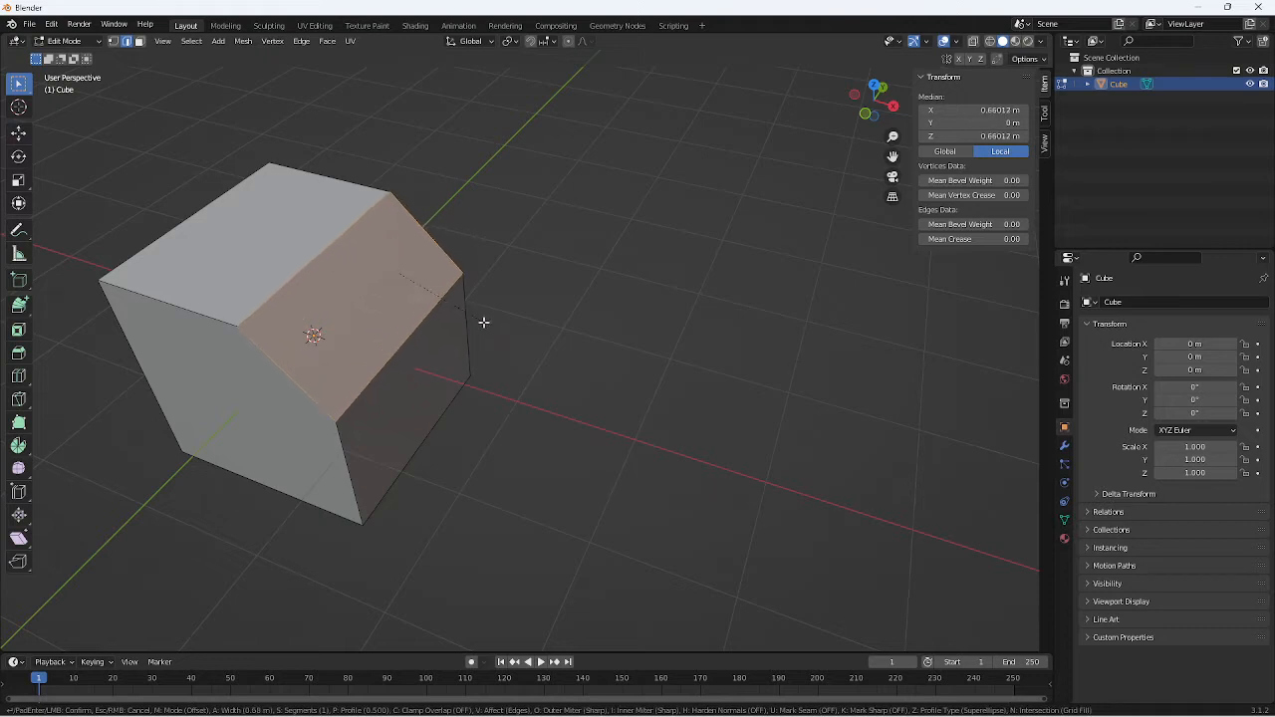
pyautogui.click(483, 322)
# Round the bevel by raising its segments to 14.
pyautogui.click(169, 435)
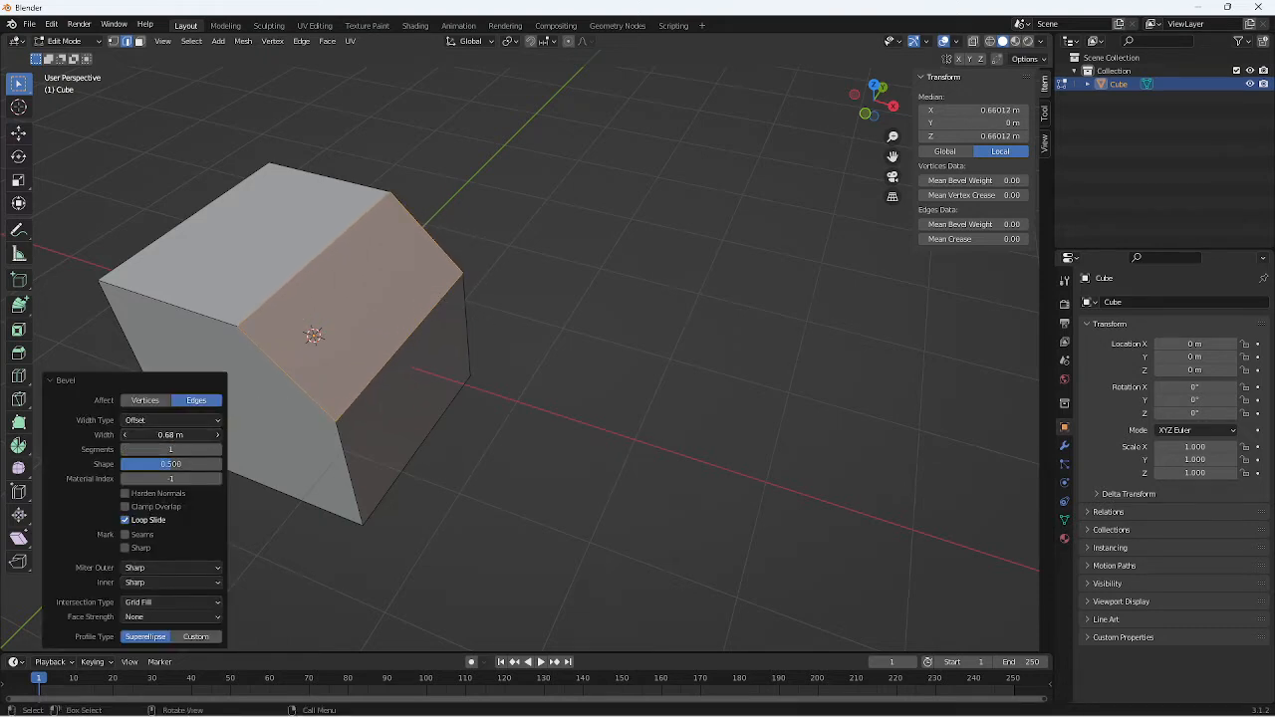
pyautogui.write('75c')
pyautogui.click(150, 490)
pyautogui.moveTo(157, 451); pyautogui.dragTo(176, 450)
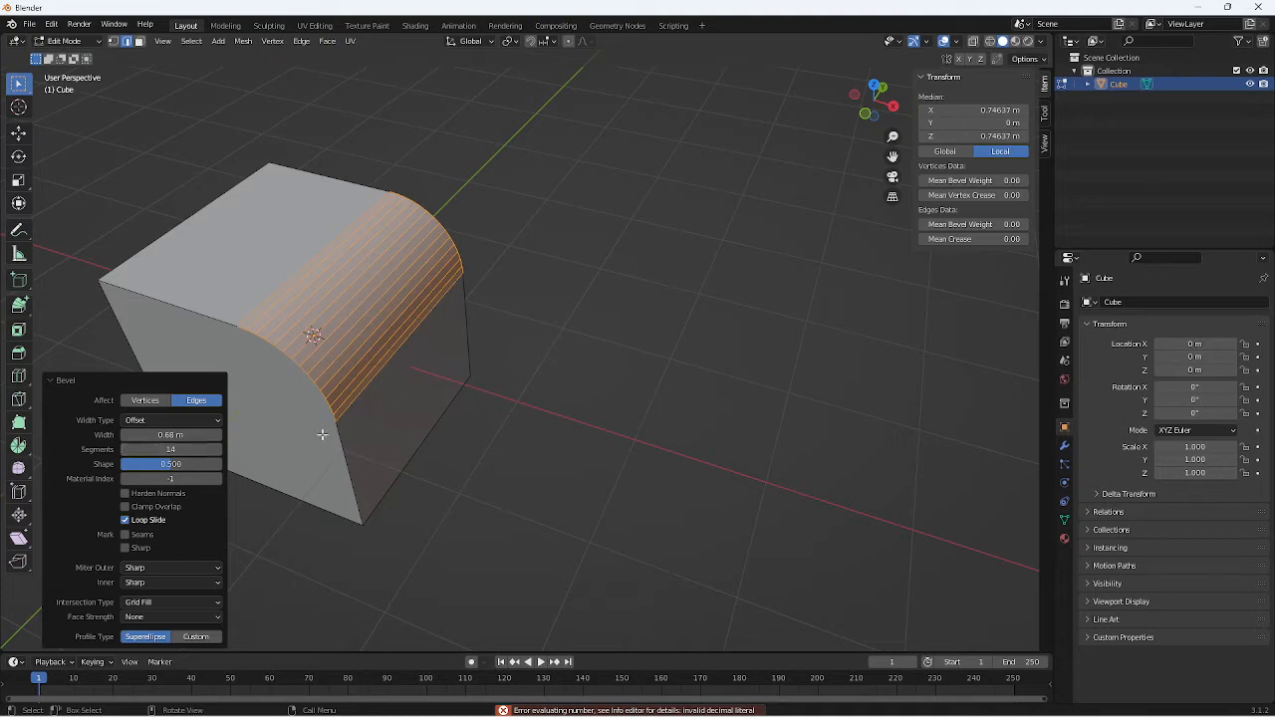
pyautogui.moveTo(462, 449); pyautogui.dragTo(430, 401, button='middle')
pyautogui.press('Tab')
pyautogui.press('Tab')
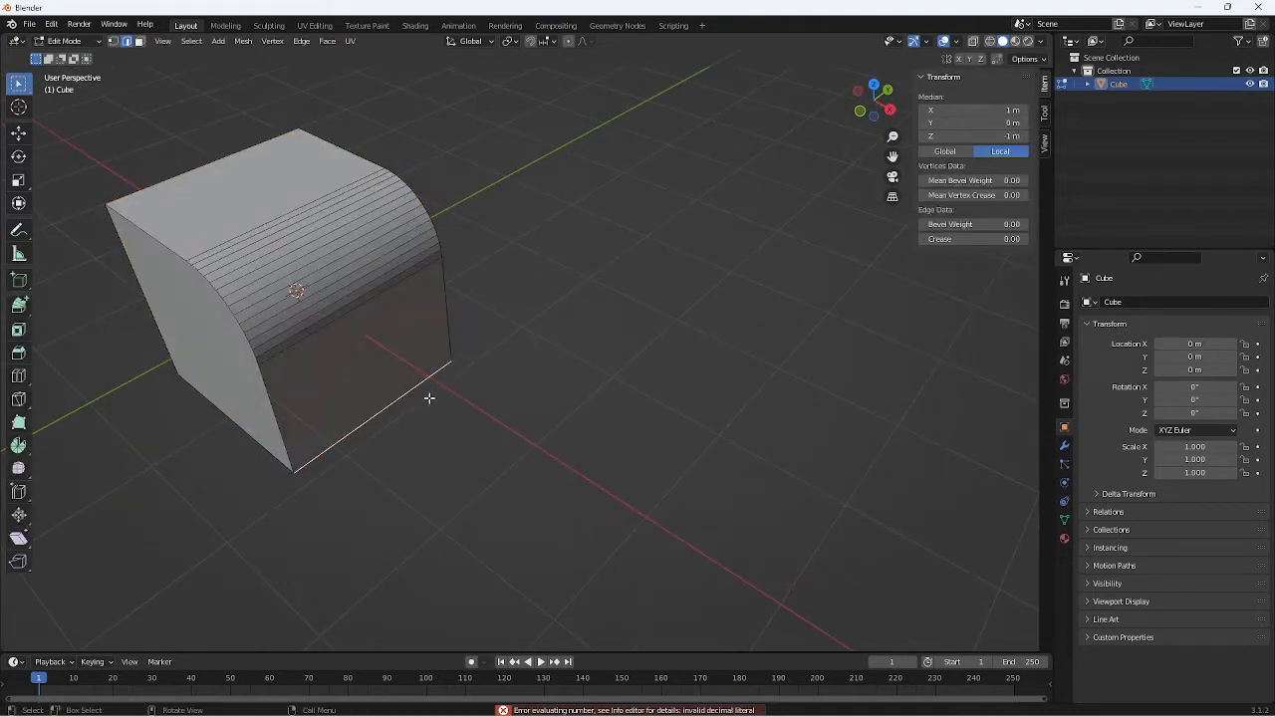
# Spin the rounded profile face on the positive Y side around the Z axis by 90° in 90 steps.
pyautogui.click(140, 43)
pyautogui.moveTo(440, 172); pyautogui.dragTo(696, 230, button='middle')
pyautogui.click(488, 173)
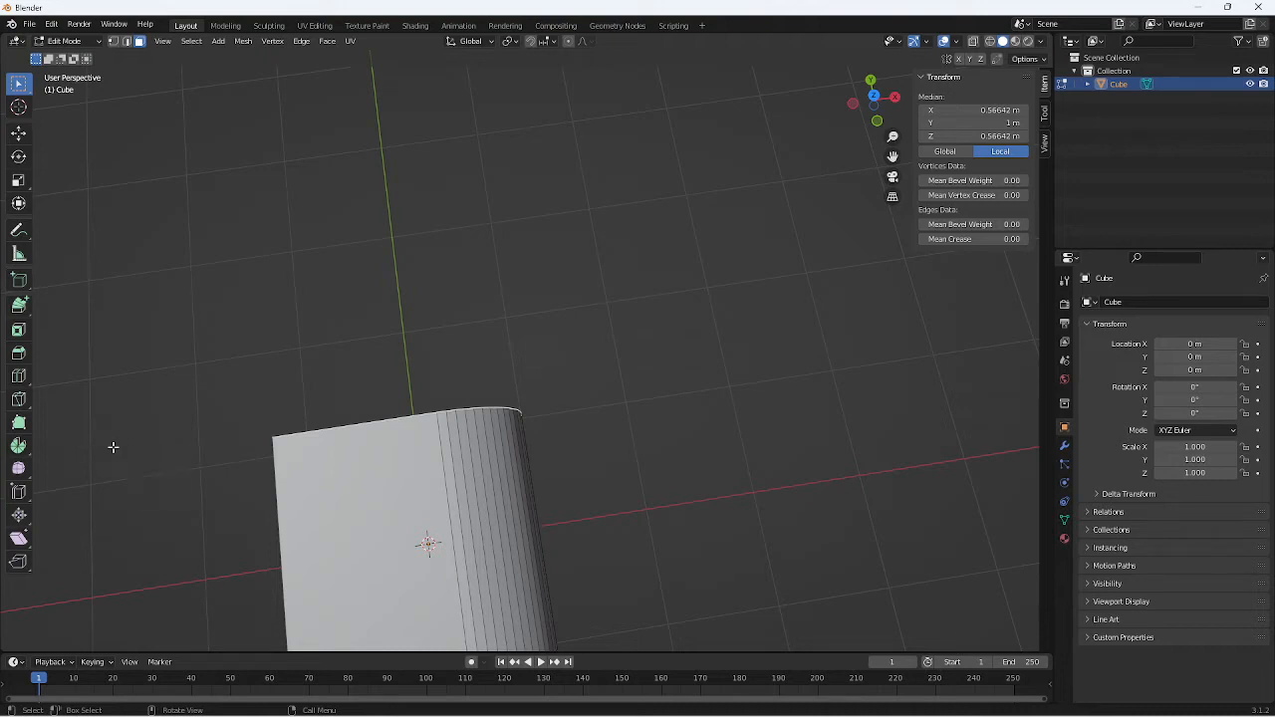
pyautogui.moveTo(113, 447); pyautogui.dragTo(54, 447, button='middle')
pyautogui.click(18, 451)
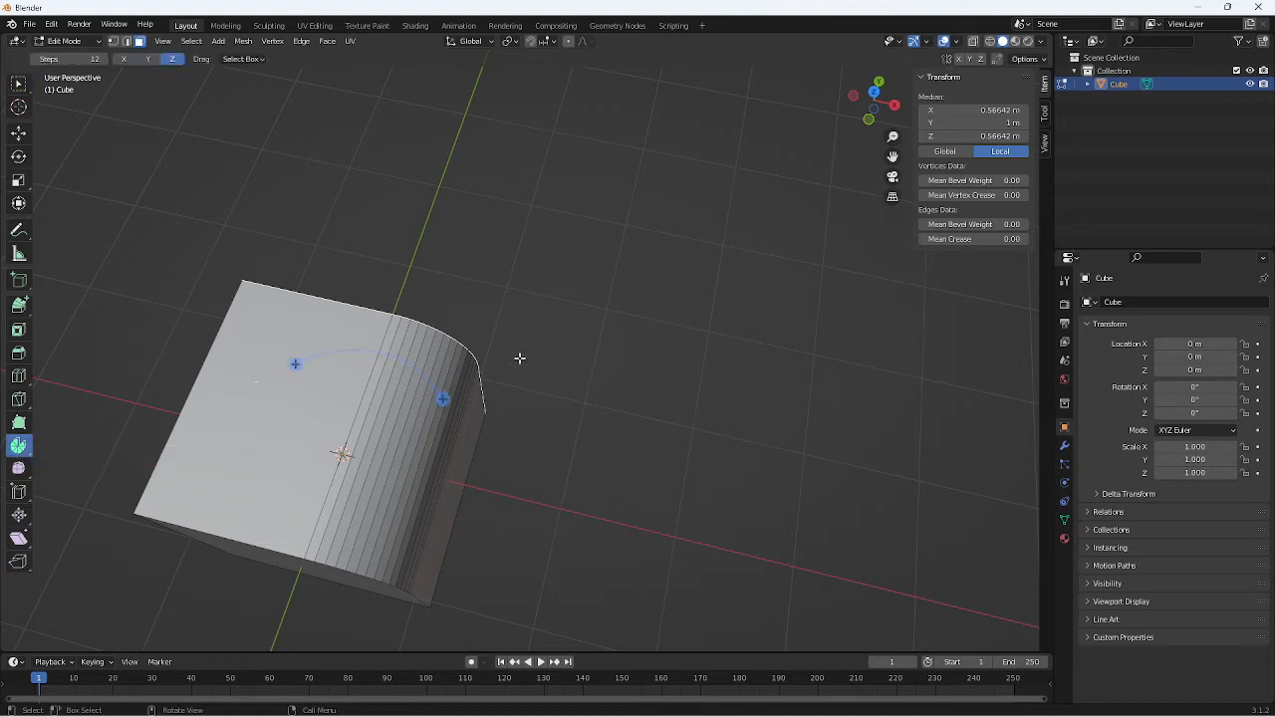
pyautogui.moveTo(444, 398); pyautogui.dragTo(371, 511)
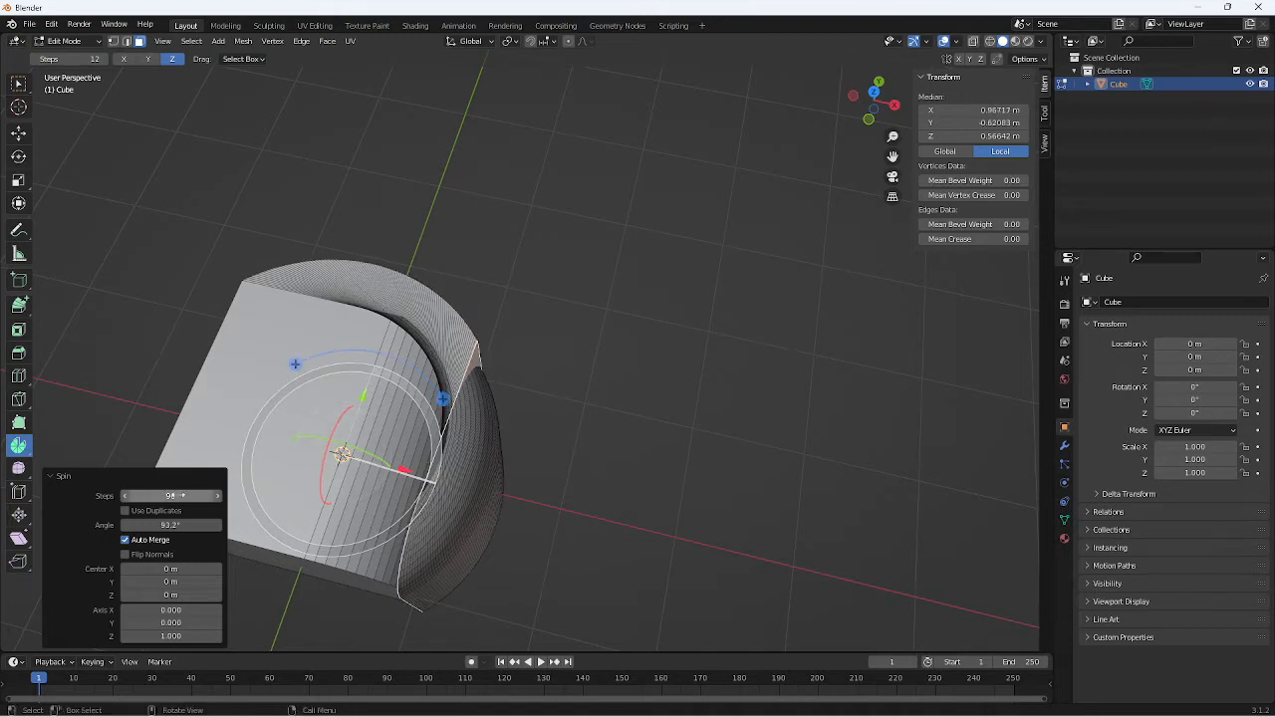
pyautogui.click(169, 525)
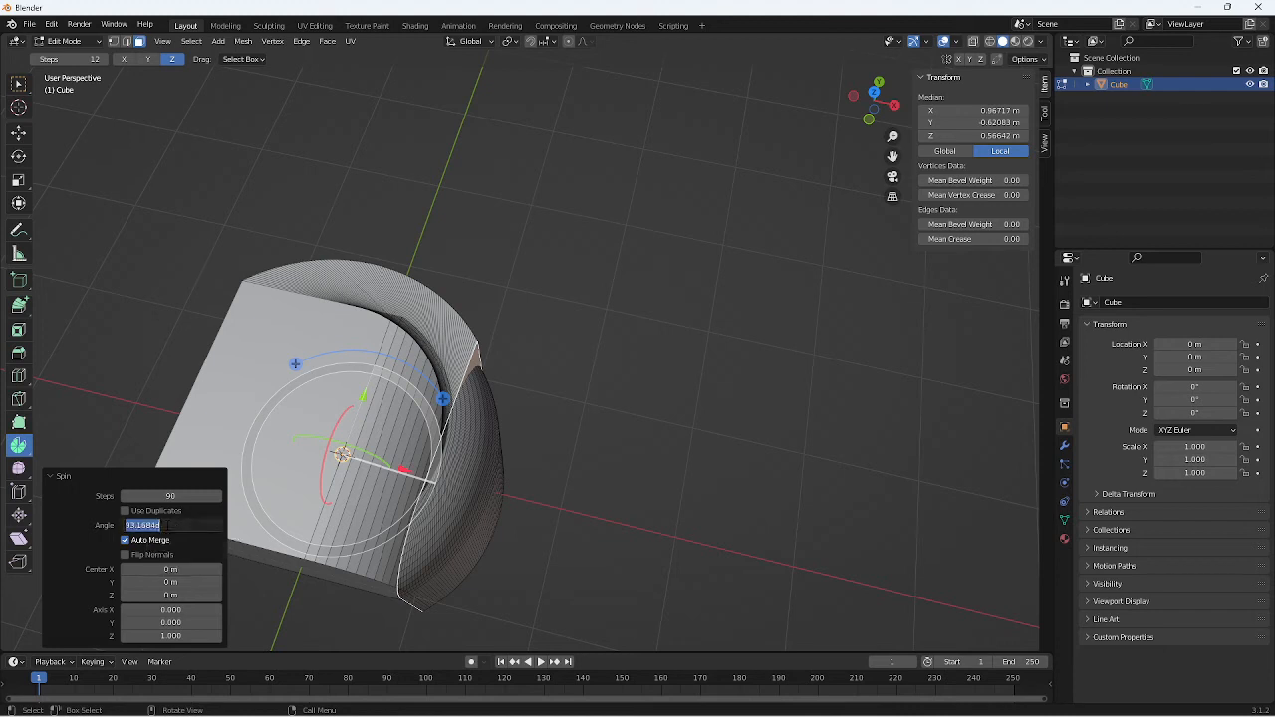
pyautogui.write('90')
pyautogui.press('Return')
pyautogui.moveTo(498, 465); pyautogui.dragTo(456, 336, button='middle')
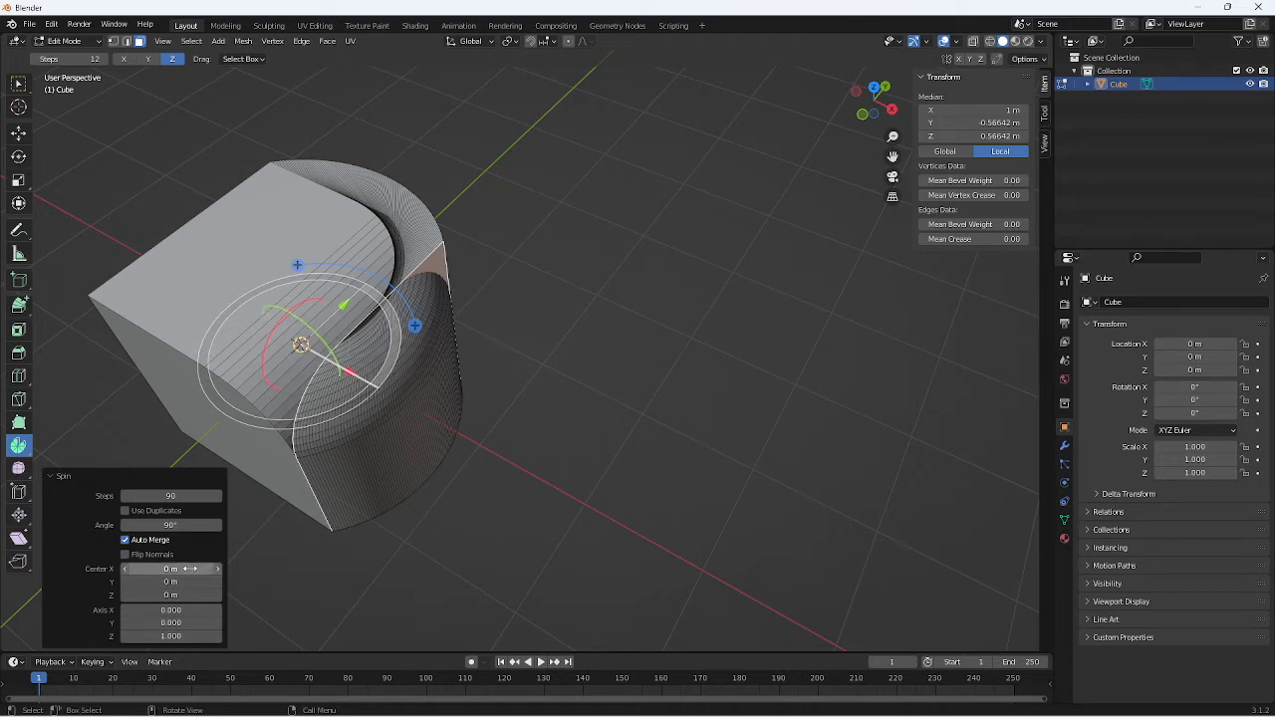
# Move the spin's centre to about 1.53 m in X and 1 m in Y.
pyautogui.moveTo(189, 569); pyautogui.dragTo(316, 569)
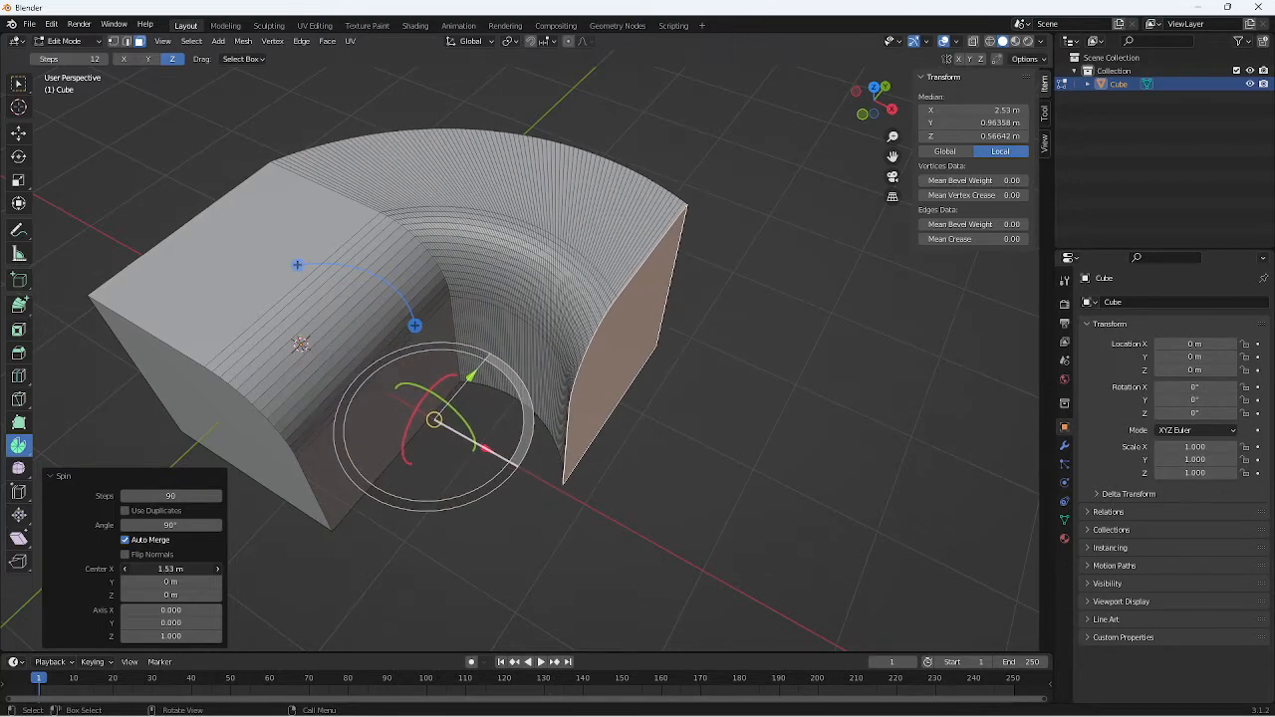
pyautogui.moveTo(170, 582); pyautogui.dragTo(234, 581)
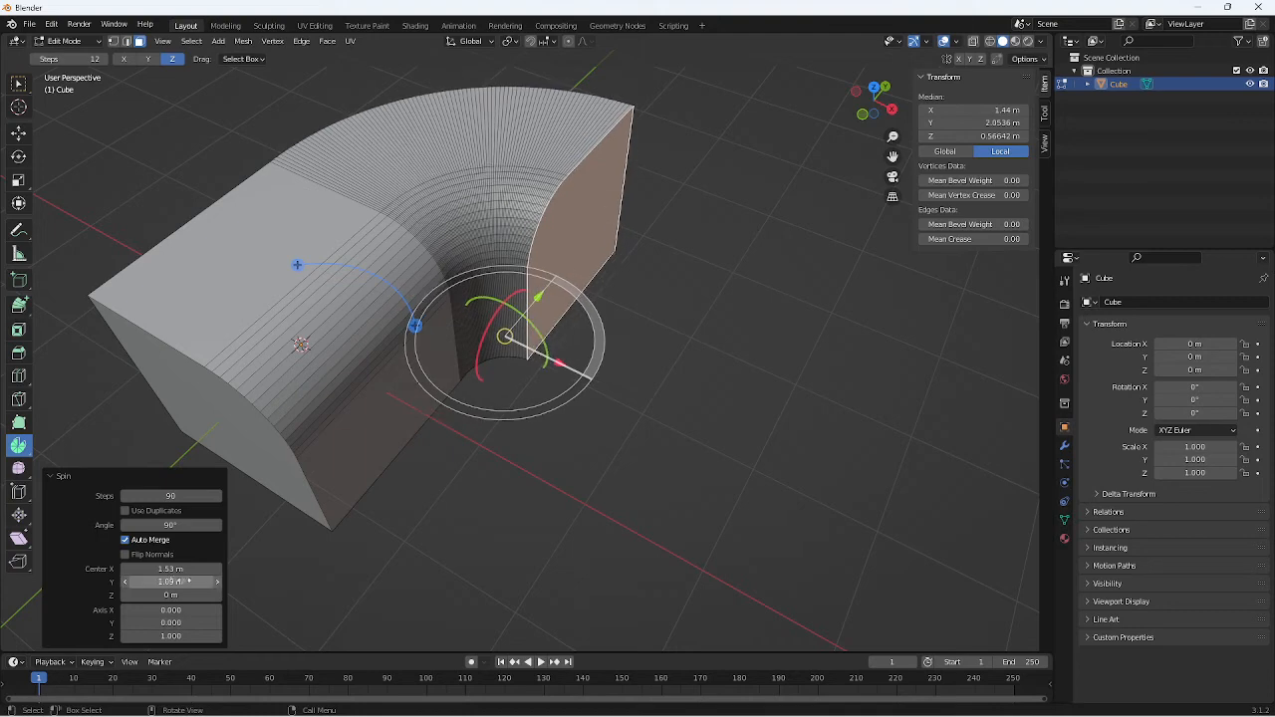
pyautogui.moveTo(438, 445); pyautogui.dragTo(598, 365, button='middle')
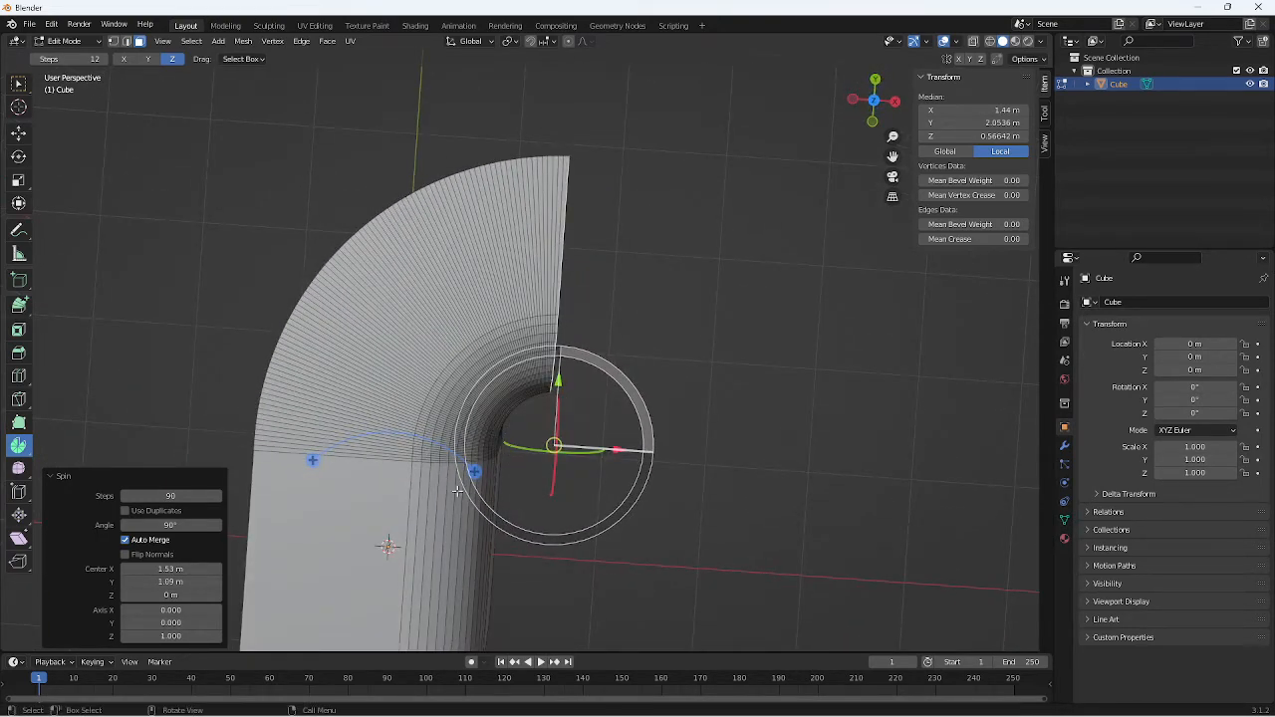
pyautogui.scroll(2, 454, 344)
pyautogui.moveTo(454, 344); pyautogui.dragTo(468, 309, button='middle')
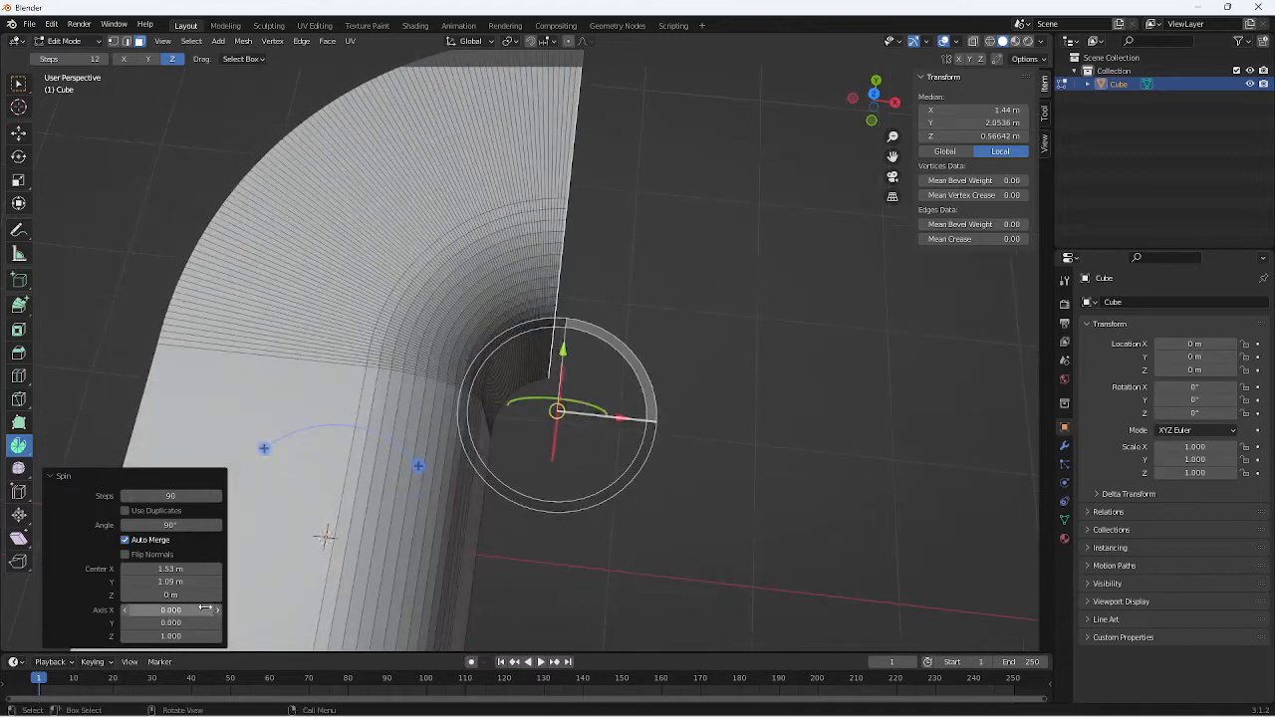
pyautogui.doubleClick(170, 581)
pyautogui.write('1')
pyautogui.press('Return')
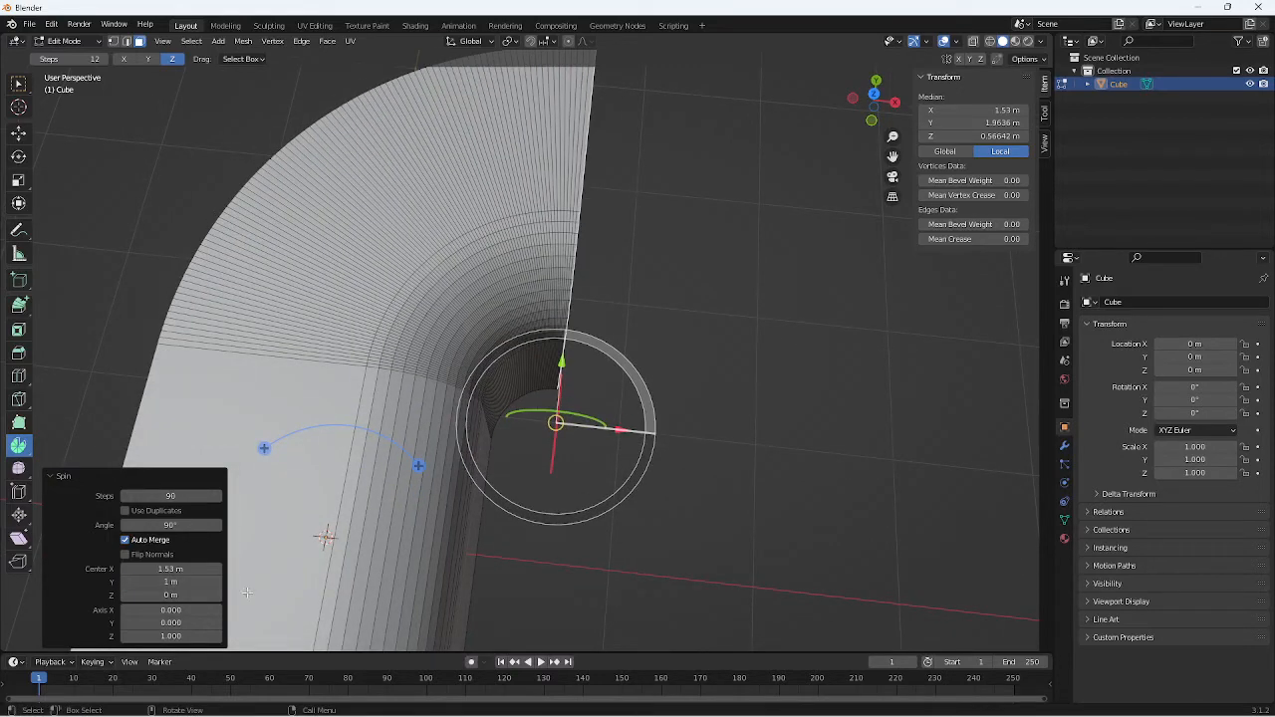
# Try a spin centre X of 0.2 m and settle on 2.5 m for a wider bend.
pyautogui.moveTo(492, 442)
pyautogui.mouseDown(button='middle')
pyautogui.moveTo(507, 353)
pyautogui.moveTo(501, 460)
pyautogui.mouseUp(button='middle')
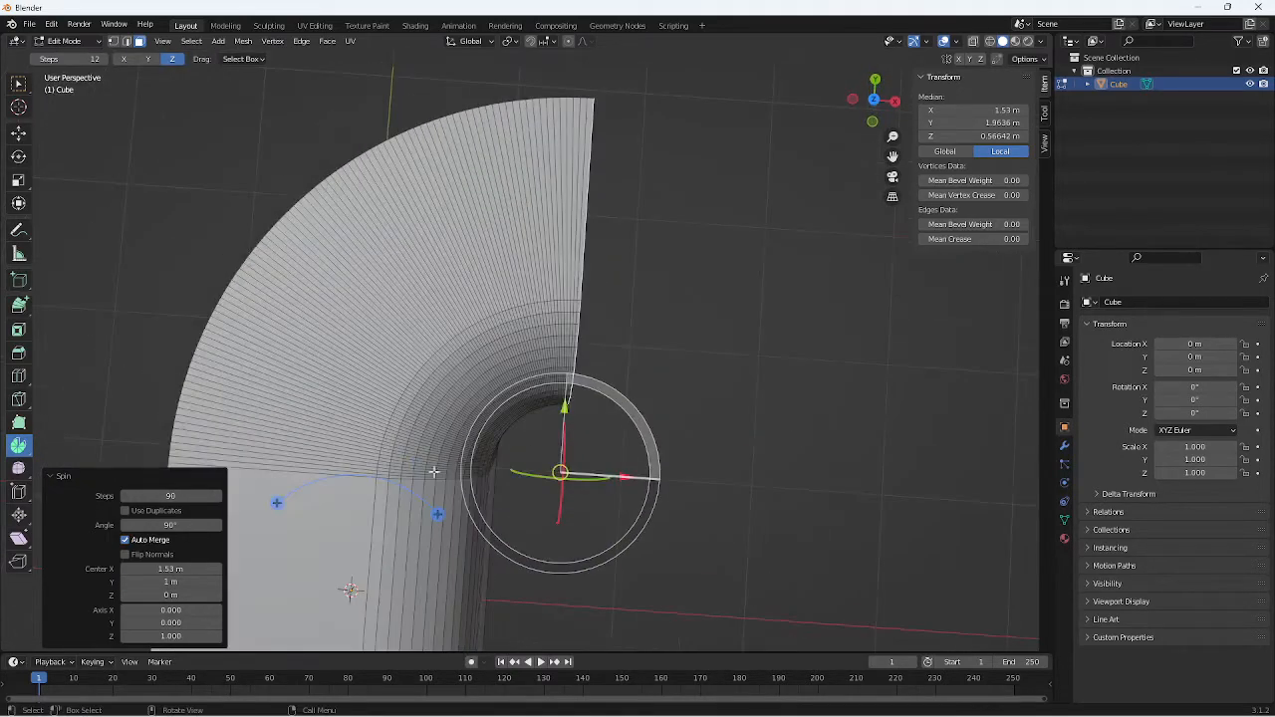
pyautogui.doubleClick(185, 569)
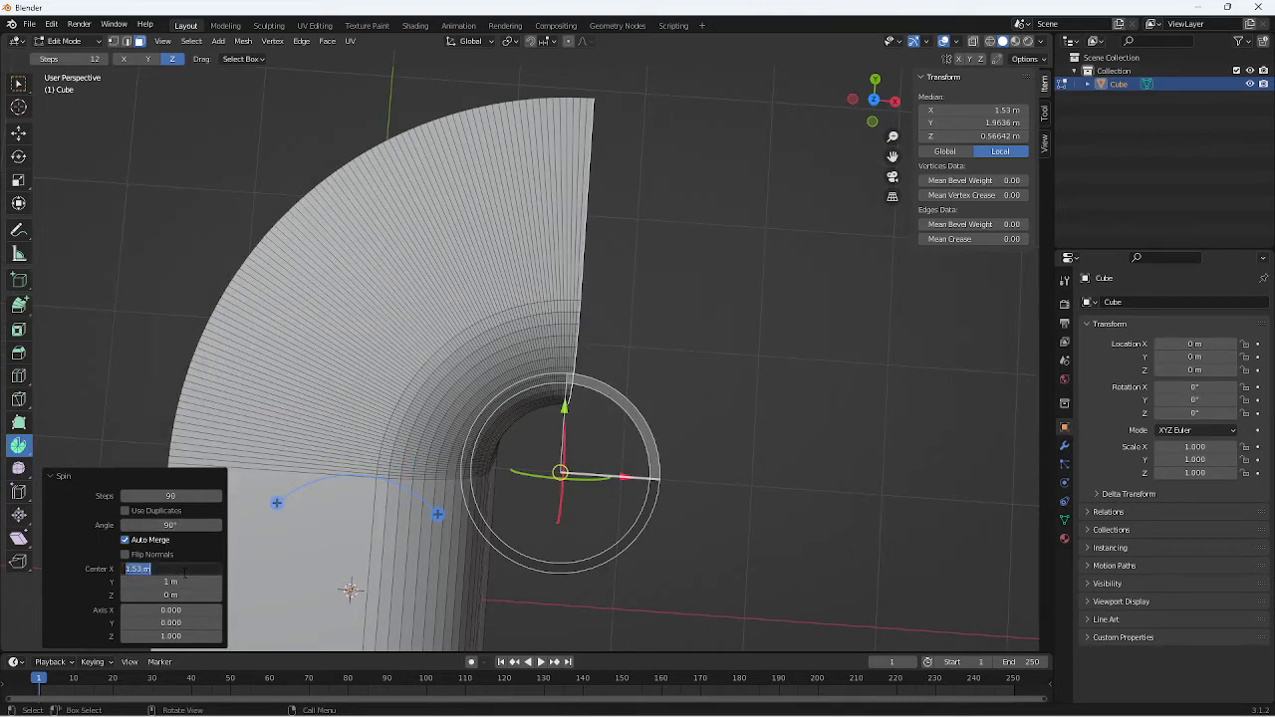
pyautogui.write('0.2')
pyautogui.press('Return')
pyautogui.doubleClick(185, 570)
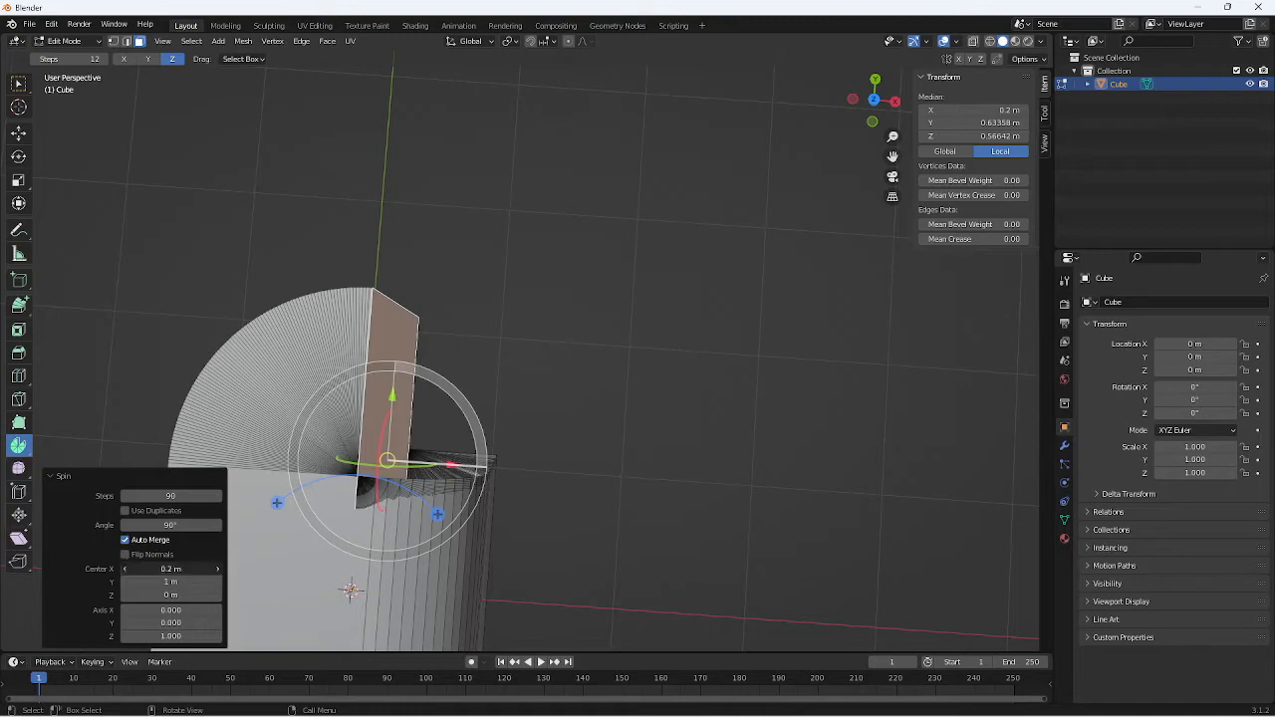
pyautogui.write('2.5')
pyautogui.press('Return')
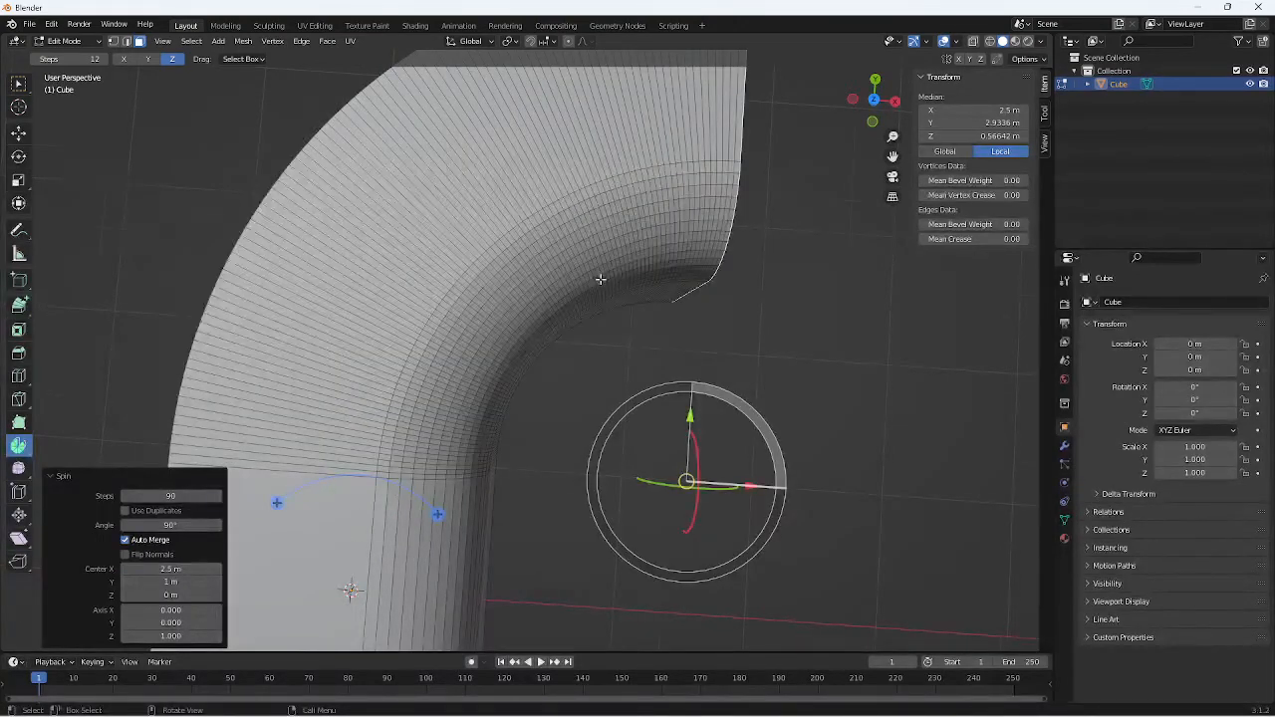
# Spin the end face of the curved section around the Z axis by about 32°.
pyautogui.moveTo(598, 279); pyautogui.dragTo(426, 245, button='middle')
pyautogui.click(430, 547)
pyautogui.moveTo(429, 547); pyautogui.dragTo(191, 325, button='middle')
pyautogui.click(692, 289)
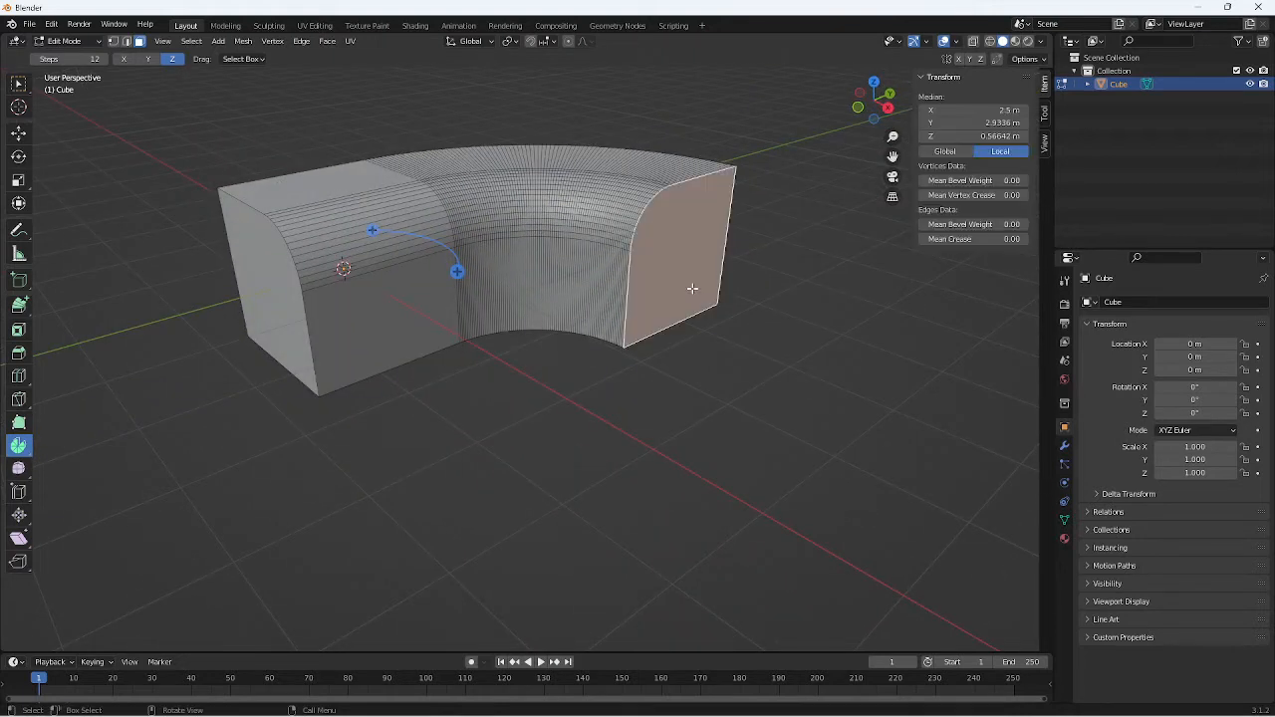
pyautogui.moveTo(604, 370); pyautogui.dragTo(568, 481, button='middle')
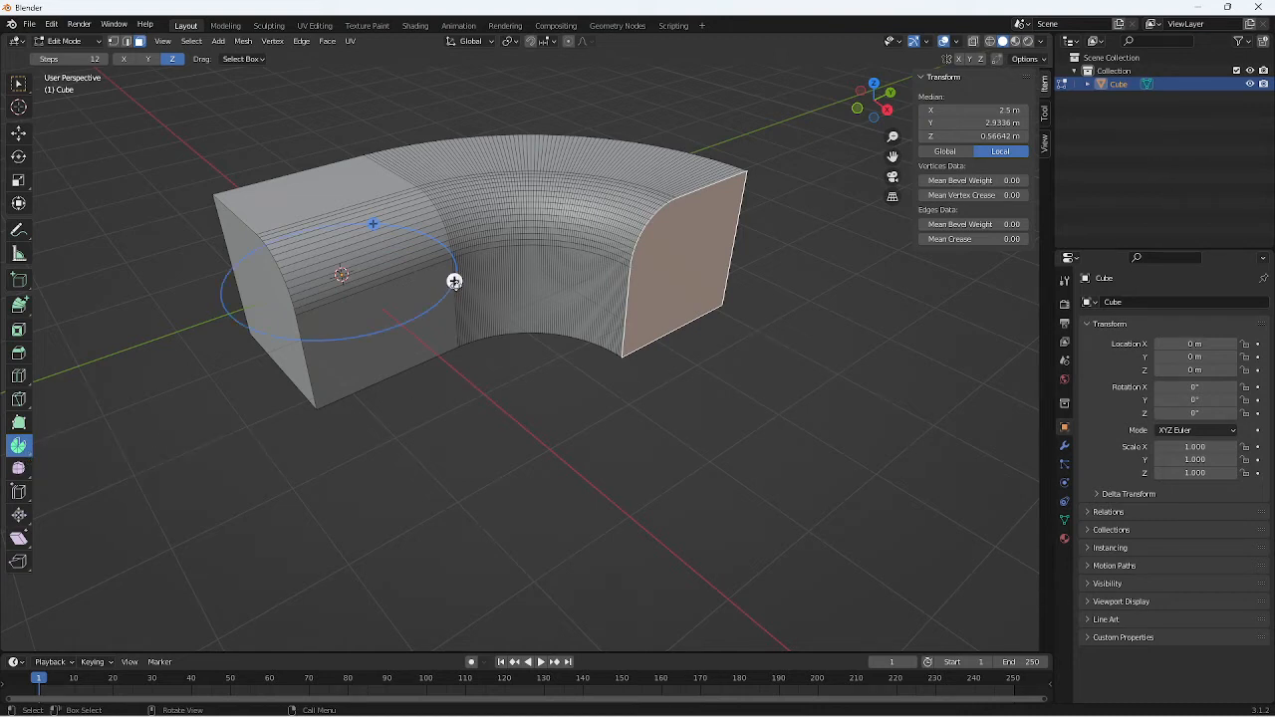
pyautogui.moveTo(455, 281); pyautogui.dragTo(427, 324)
# Set the second spin's centre to 2.5 m in X and 1 m in Y.
pyautogui.click(164, 569)
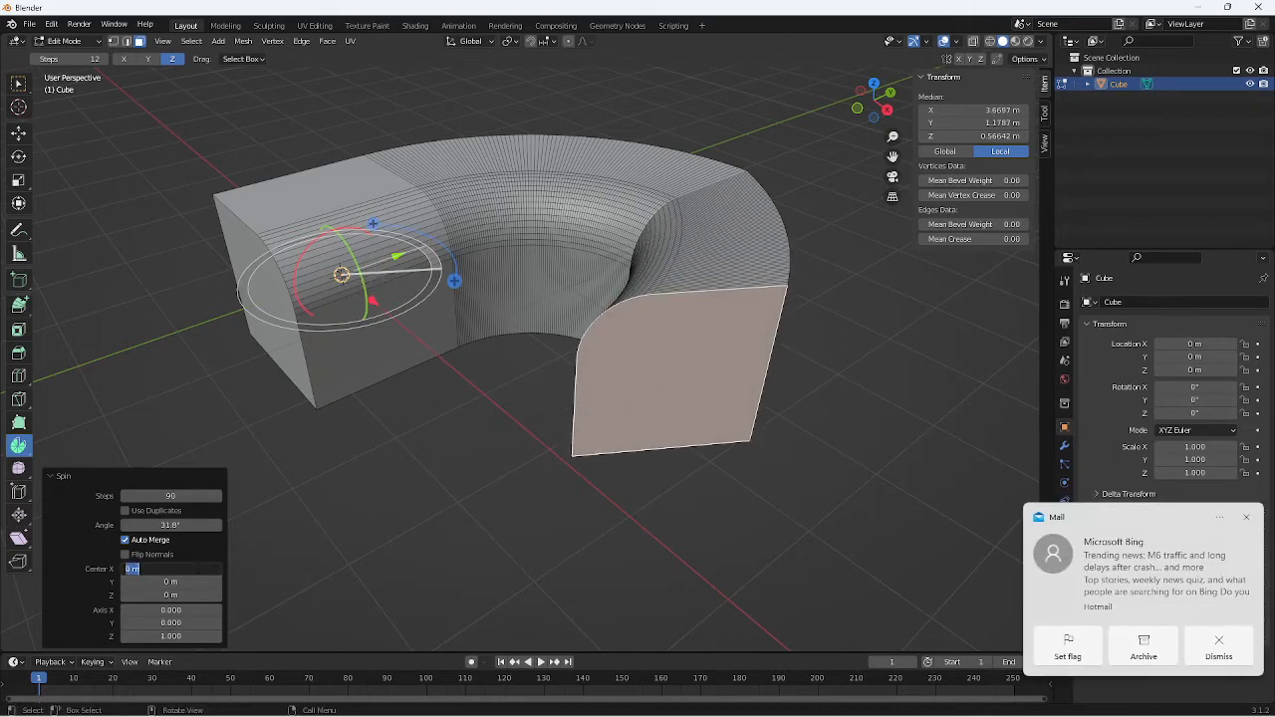
pyautogui.write('2.5')
pyautogui.press('Tab')
pyautogui.write('1')
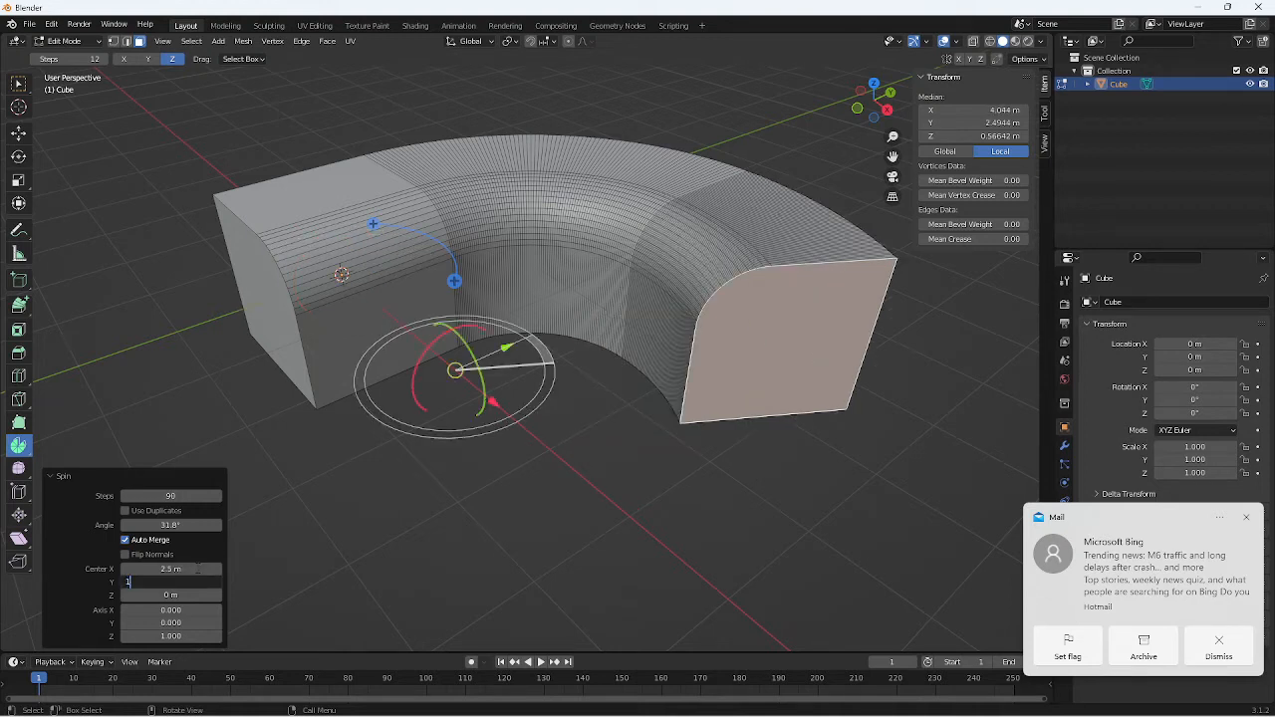
pyautogui.press('Tab')
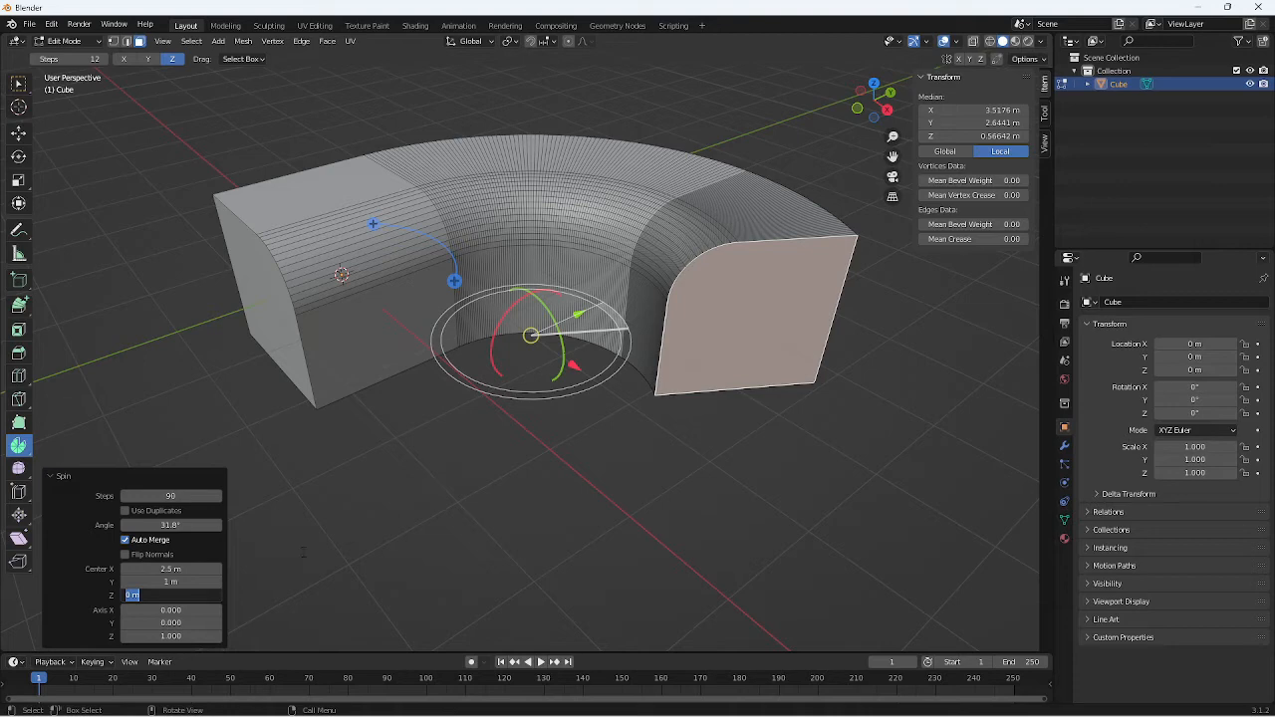
pyautogui.press('Return')
# Set the second spin's angle to 90° to complete the half-circle bend.
pyautogui.moveTo(449, 441); pyautogui.dragTo(512, 476, button='middle')
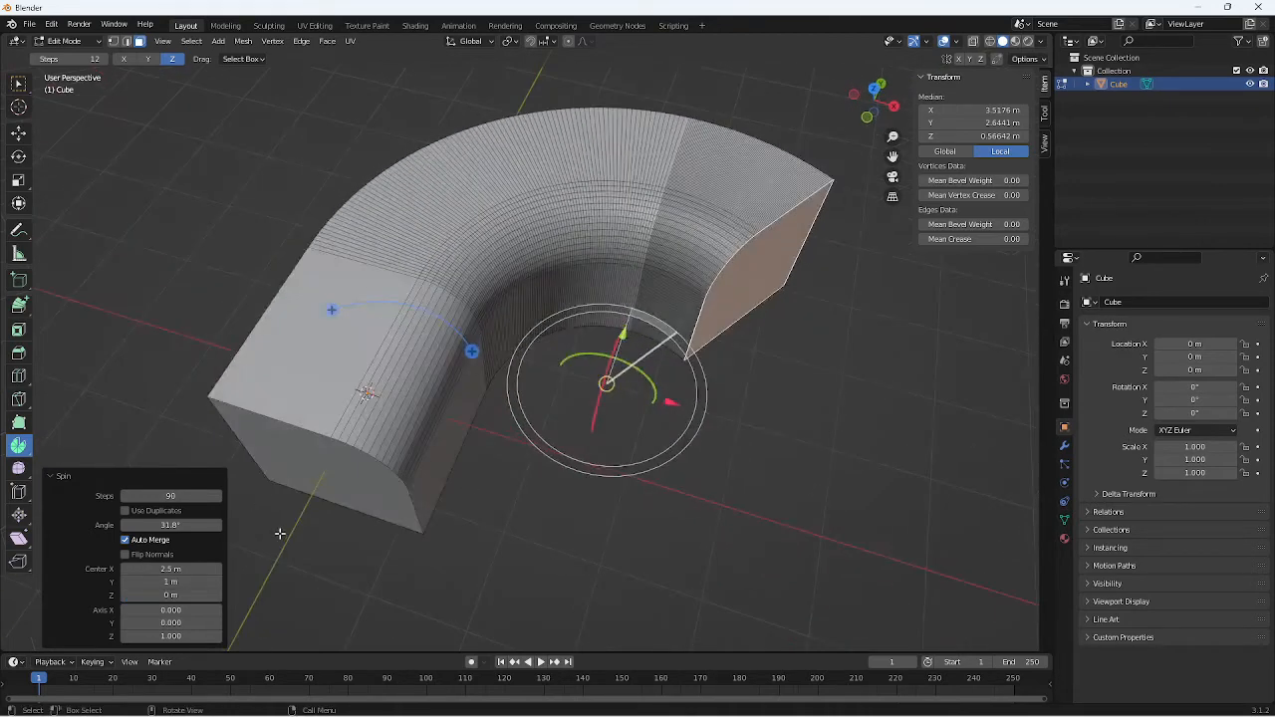
pyautogui.click(196, 525)
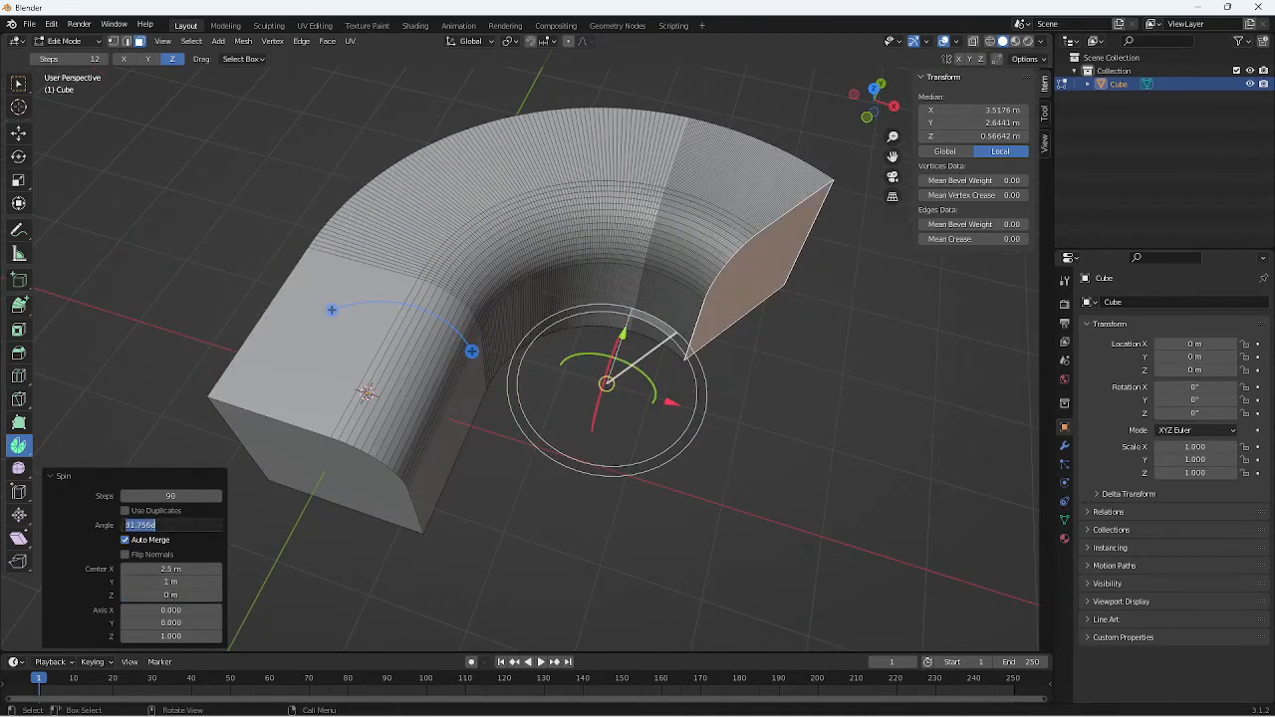
pyautogui.write('90')
pyautogui.press('Return')
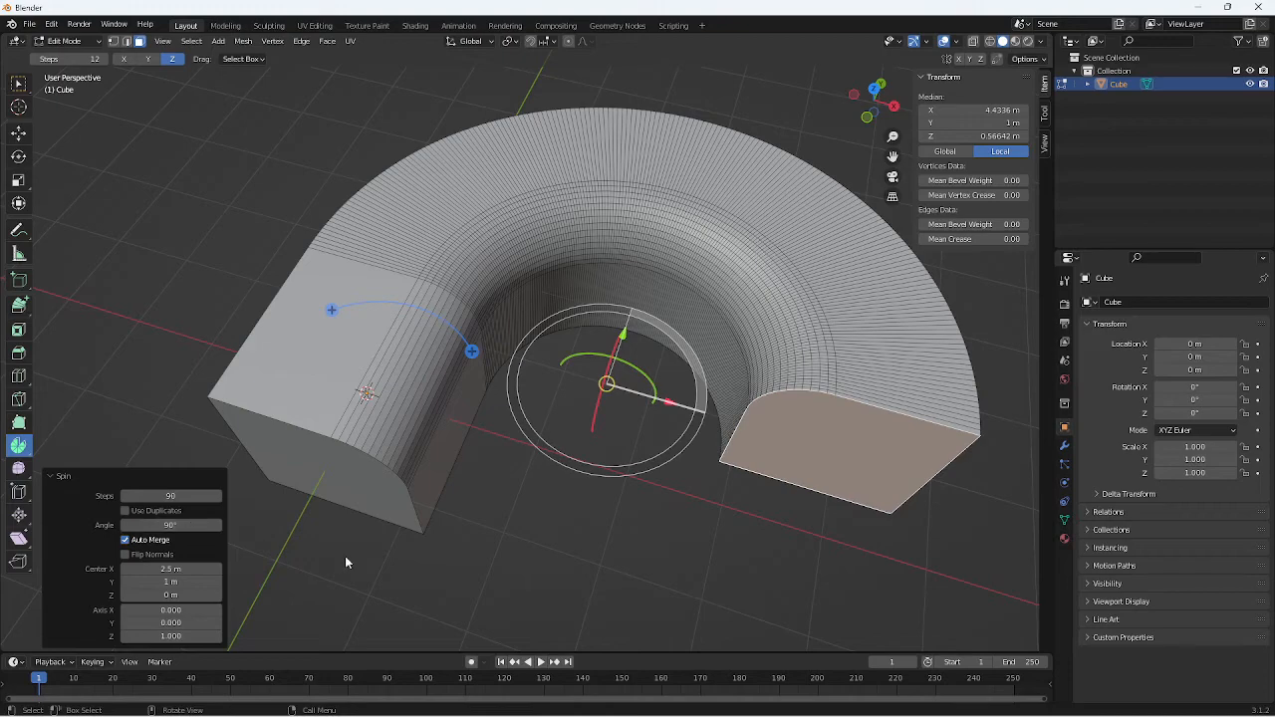
# Extrude the end face of the bend 2 m along its normal to form a straight second leg.
pyautogui.moveTo(439, 577); pyautogui.dragTo(838, 331, button='middle')
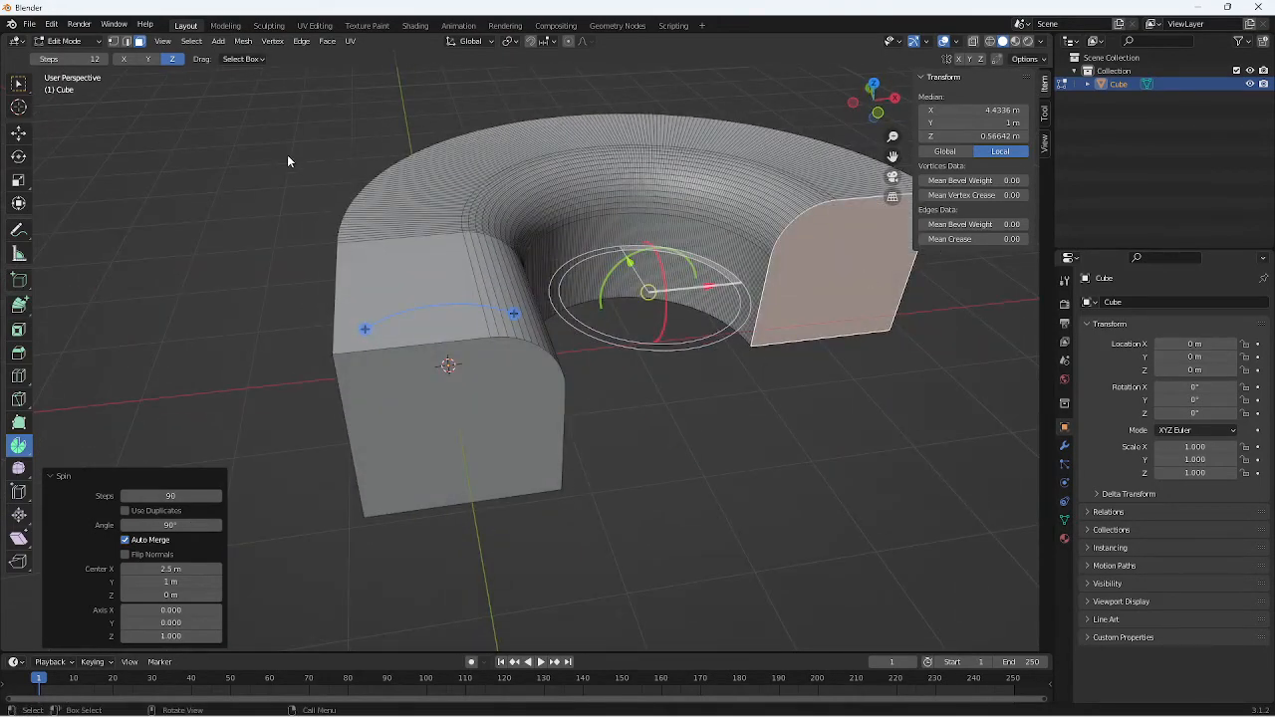
pyautogui.click(20, 307)
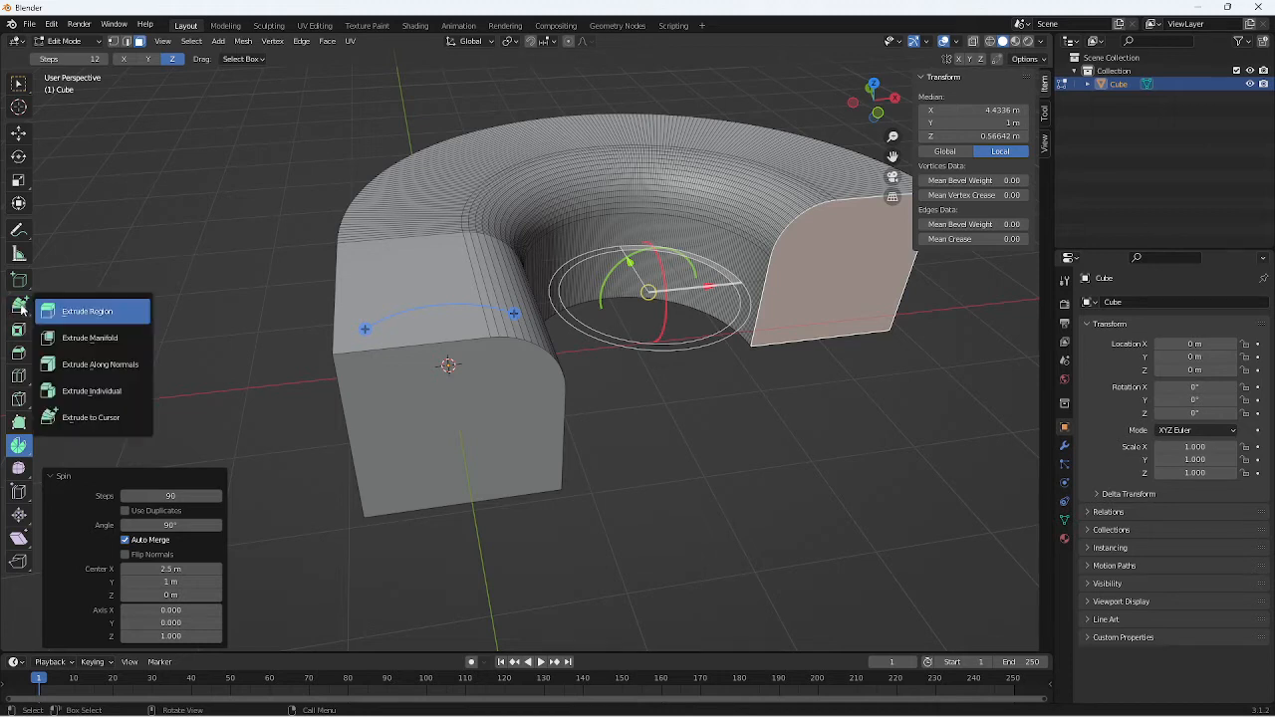
pyautogui.click(97, 314)
pyautogui.moveTo(833, 257); pyautogui.dragTo(904, 370)
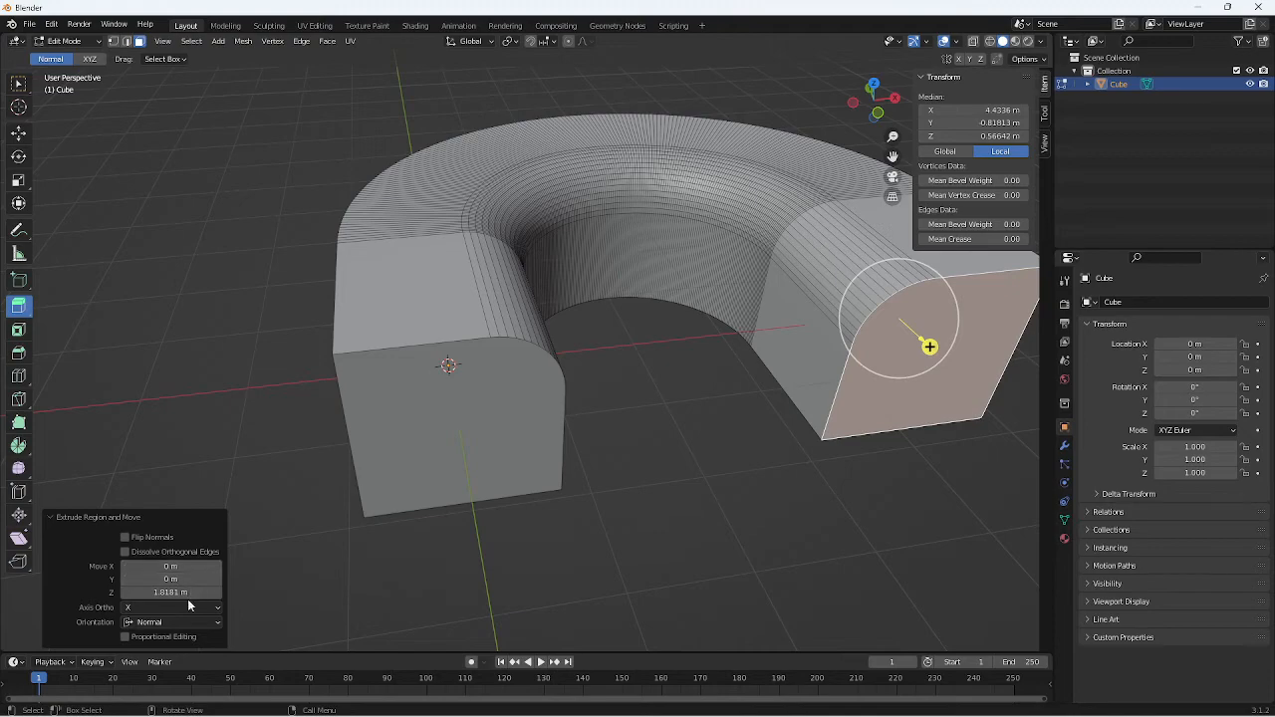
pyautogui.doubleClick(171, 592)
pyautogui.write('2')
pyautogui.press('Return')
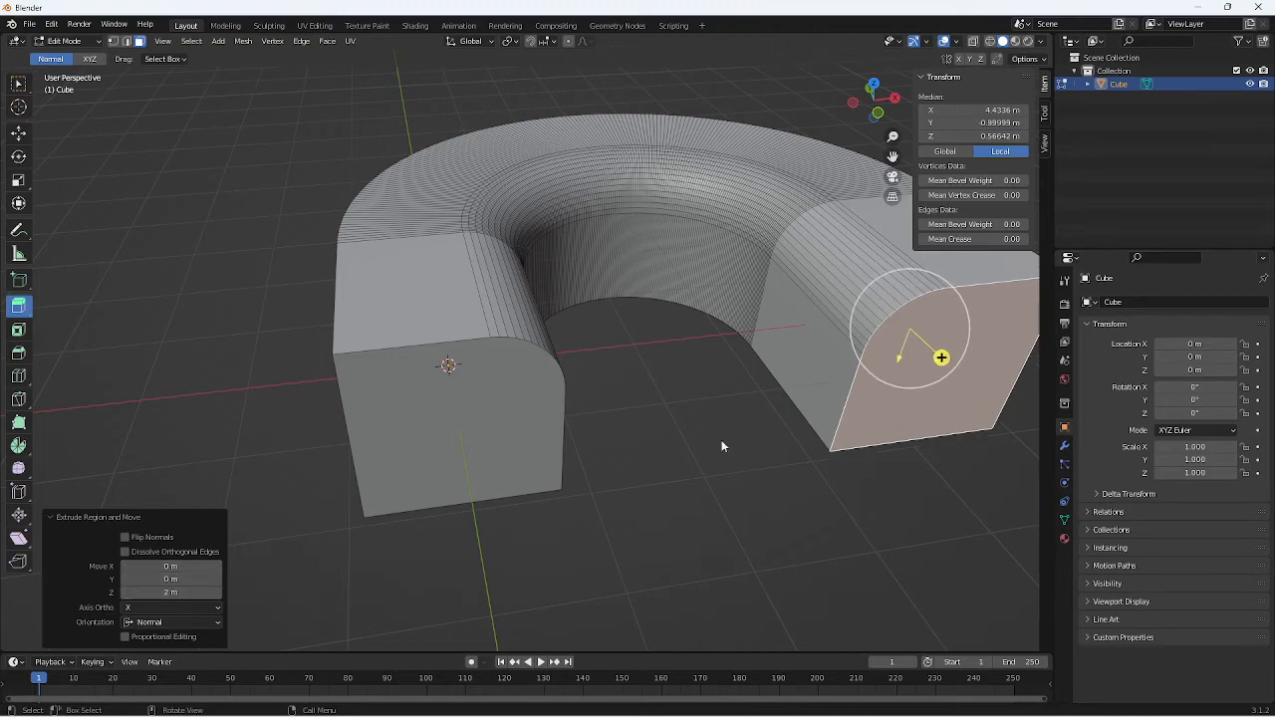
# Deselect all geometry and examine the U-shaped body from several sides, including its outer wall.
pyautogui.moveTo(910, 338); pyautogui.dragTo(905, 225, button='middle')
pyautogui.click(843, 242)
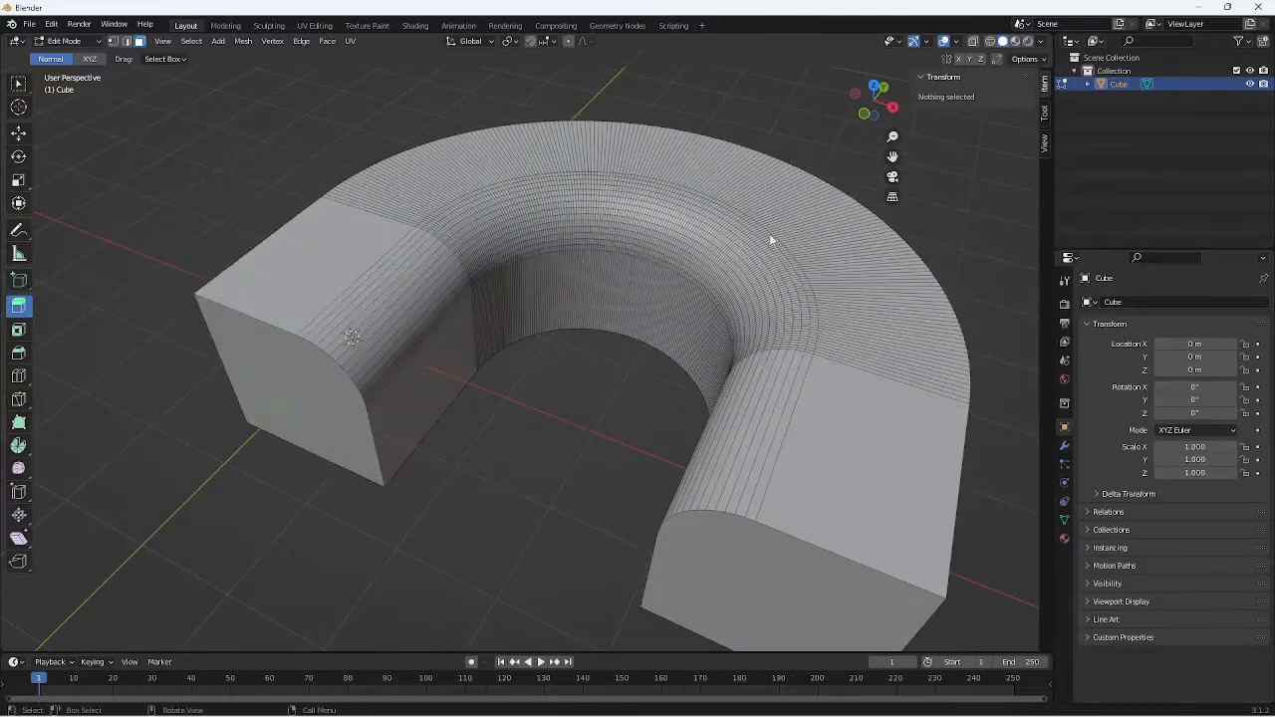
pyautogui.moveTo(501, 395); pyautogui.dragTo(701, 466, button='middle')
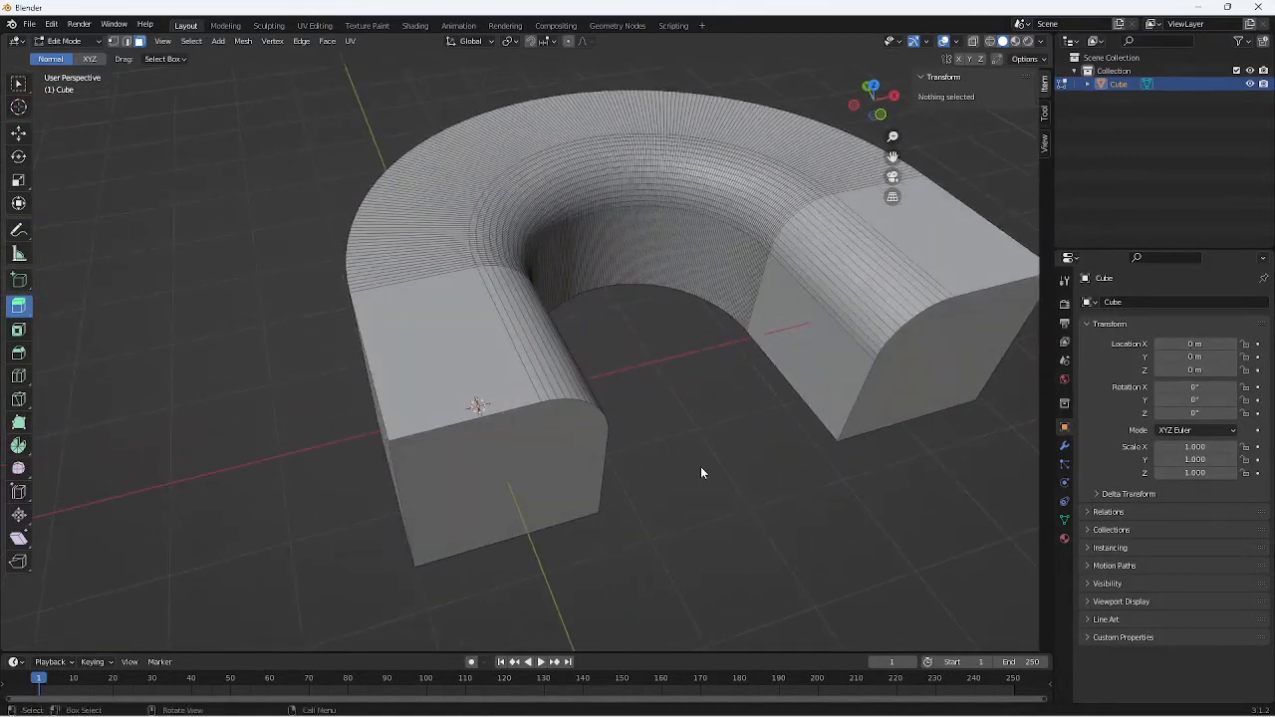
pyautogui.moveTo(755, 430); pyautogui.dragTo(659, 358, button='middle')
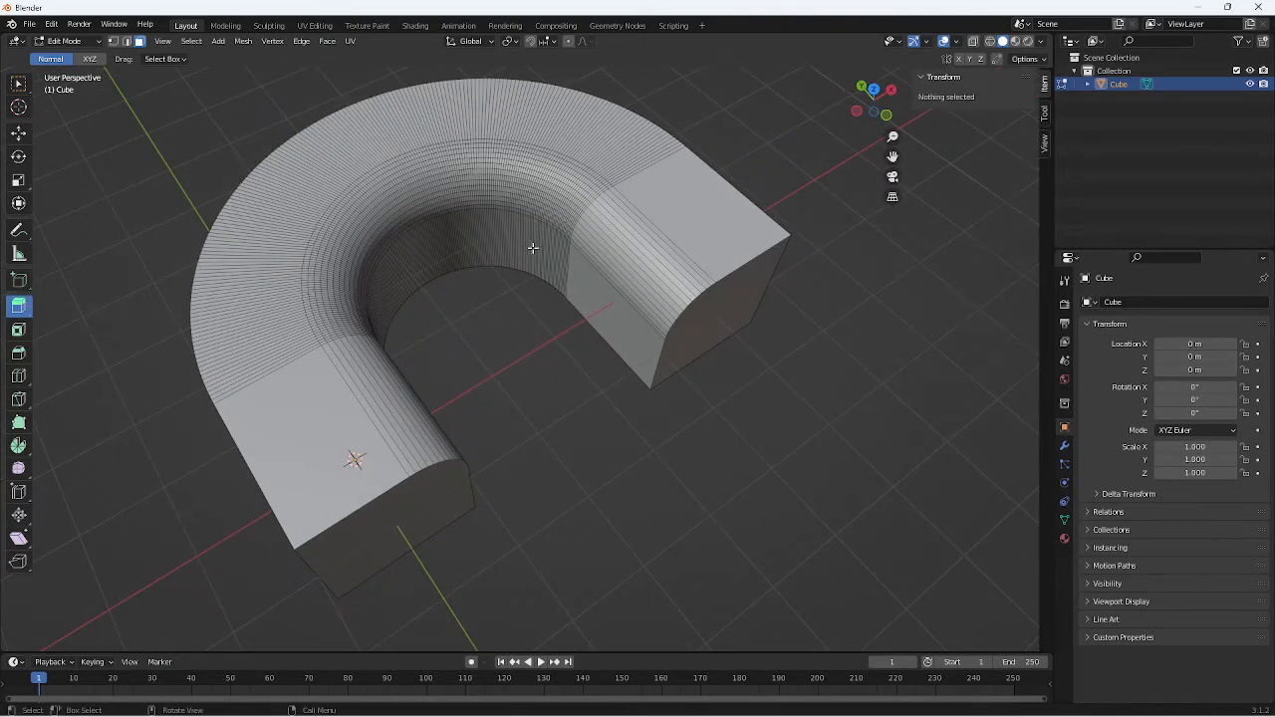
pyautogui.scroll(2, 524, 232)
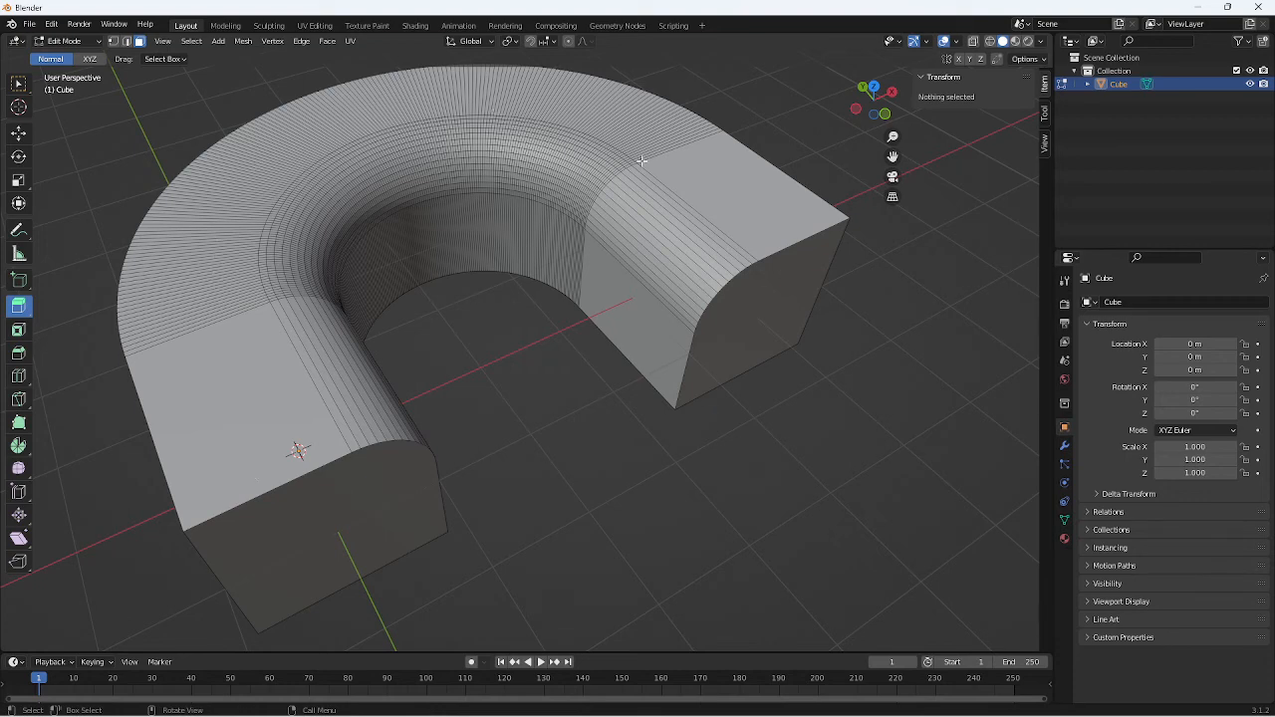
pyautogui.moveTo(222, 354); pyautogui.dragTo(336, 302, button='middle')
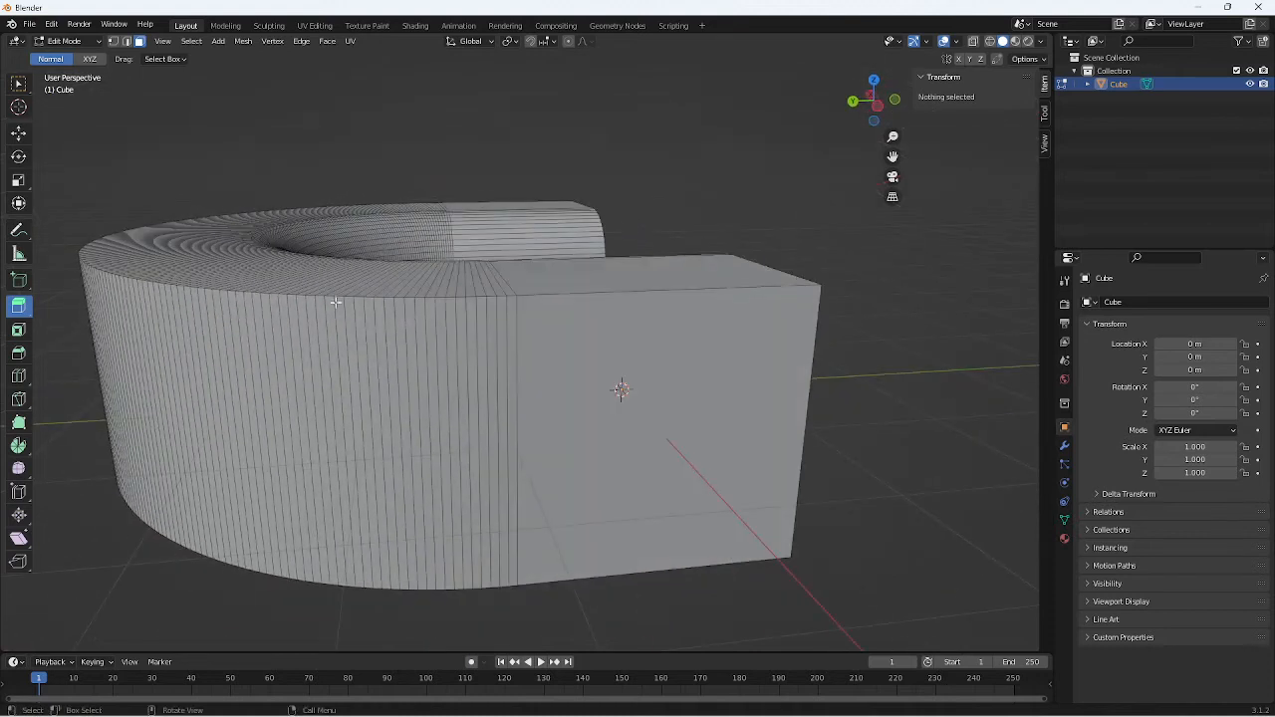
pyautogui.moveTo(467, 285); pyautogui.dragTo(293, 528, button='middle')
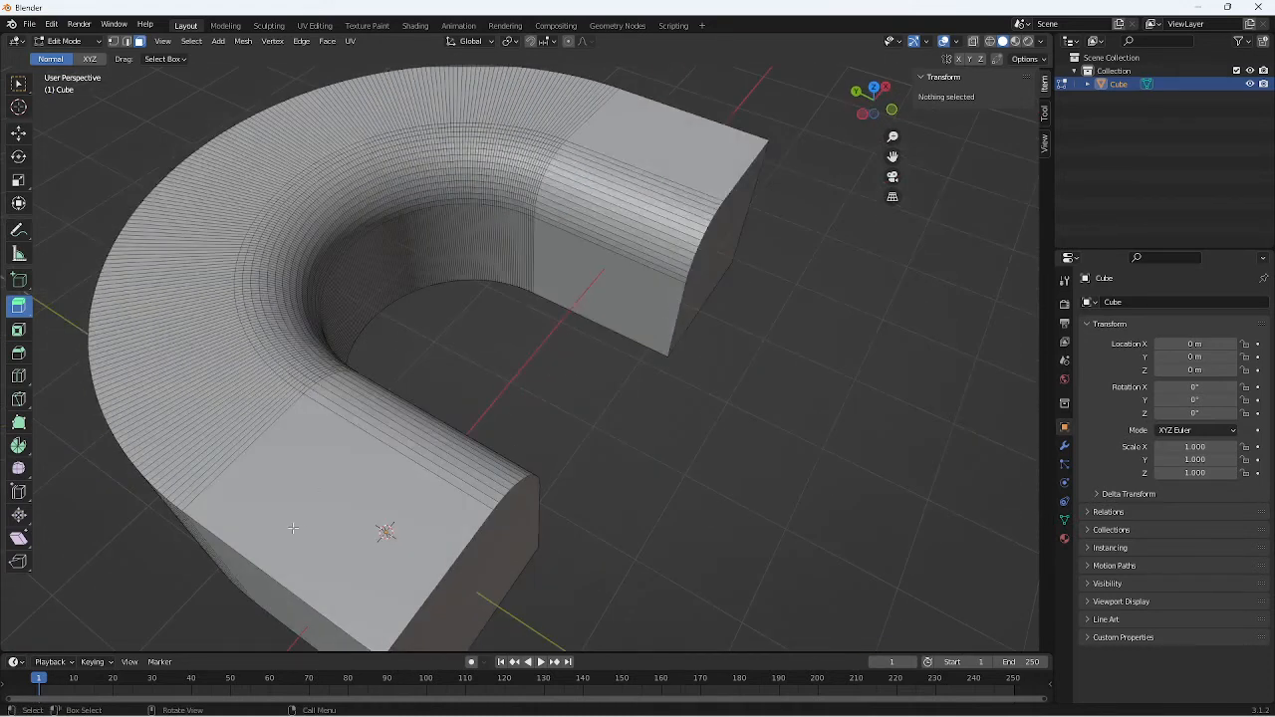